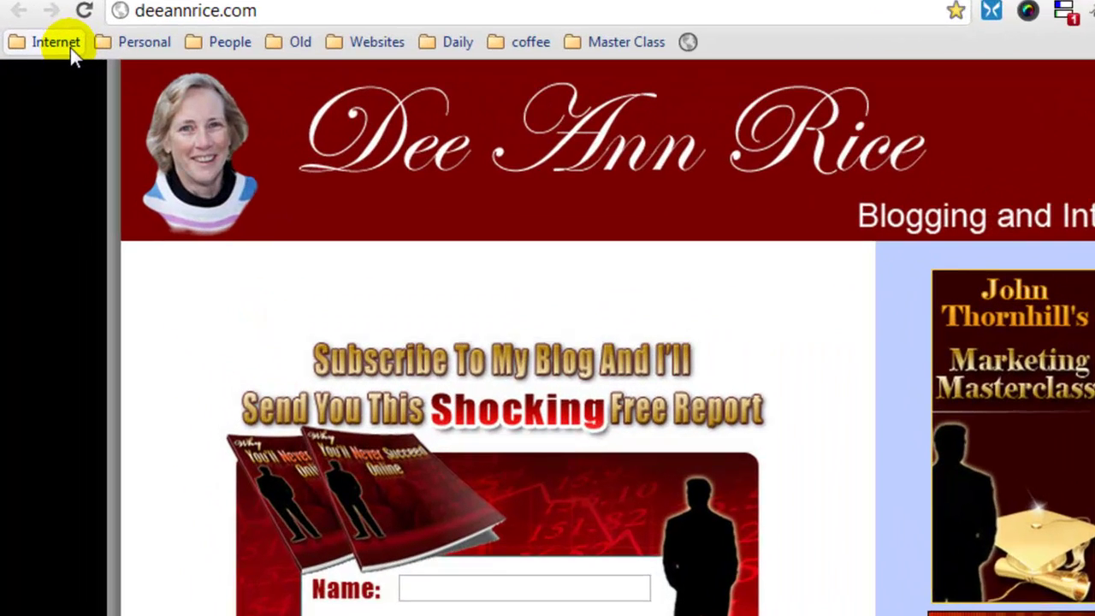
# Glance through the Internet bookmarks folder, then switch to the Pinterest profile tab listing seven boards.
pyautogui.click(42, 67)
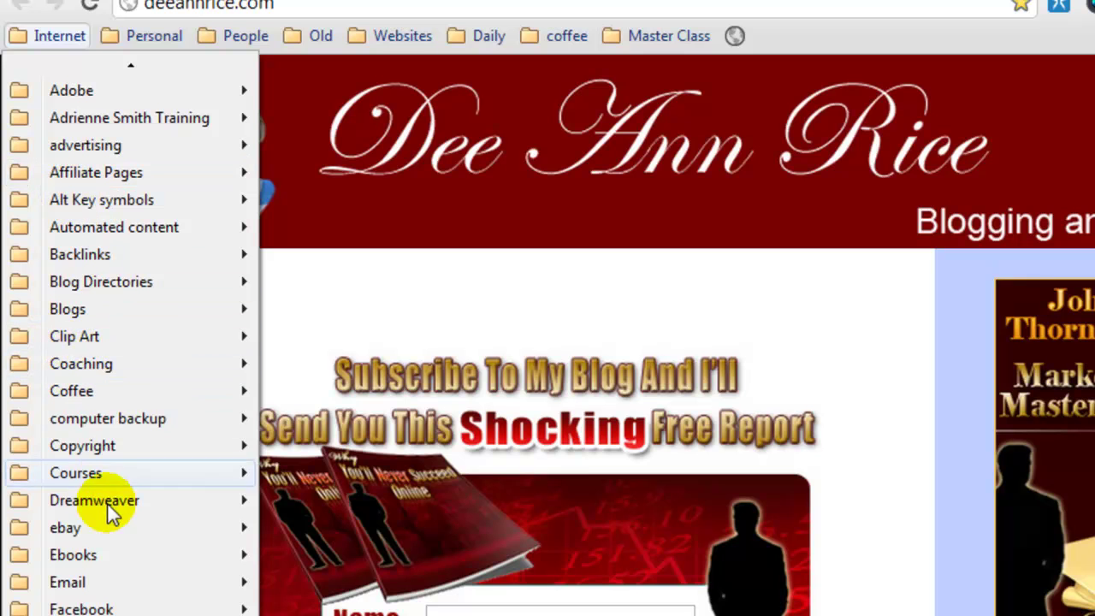
pyautogui.moveTo(107, 557)
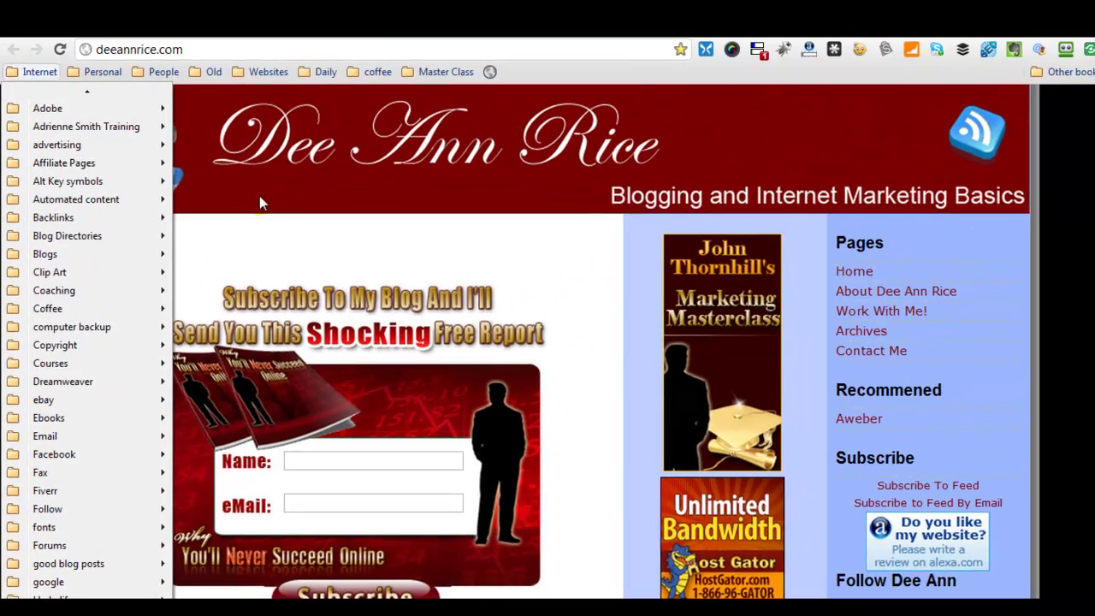
pyautogui.click(315, 231)
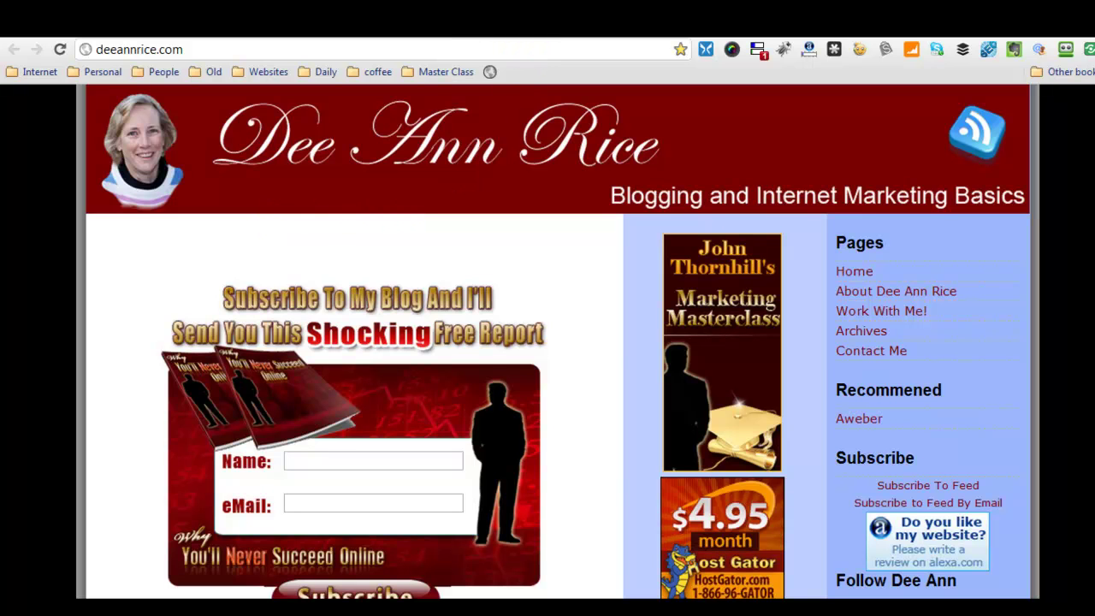
pyautogui.hotkey('ctrl', 'Tab')
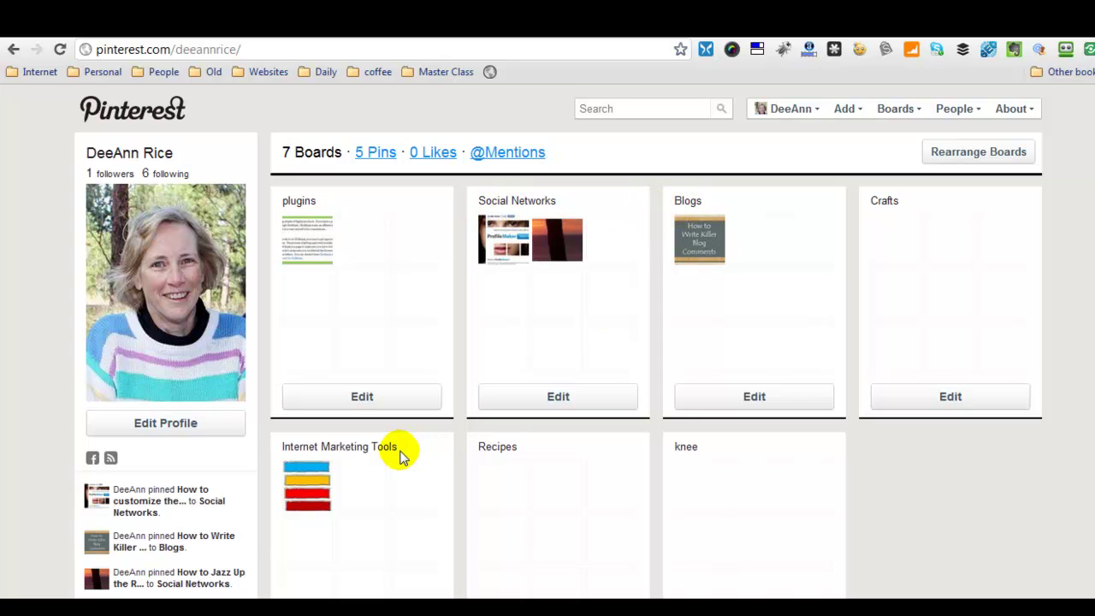
pyautogui.scroll(-1, 496, 452)
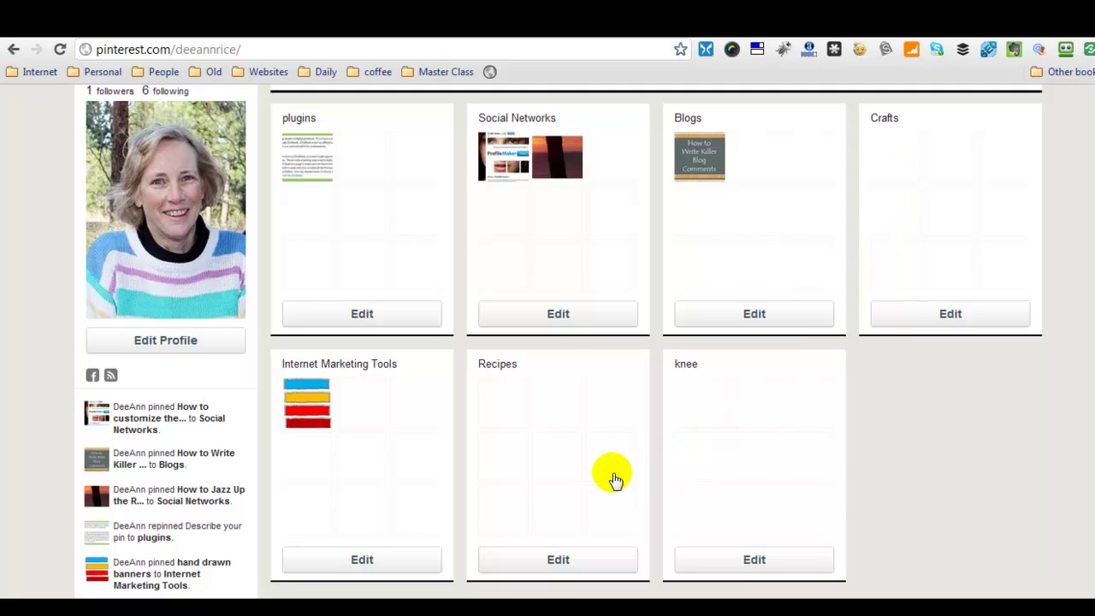
pyautogui.scroll(2, 615, 479)
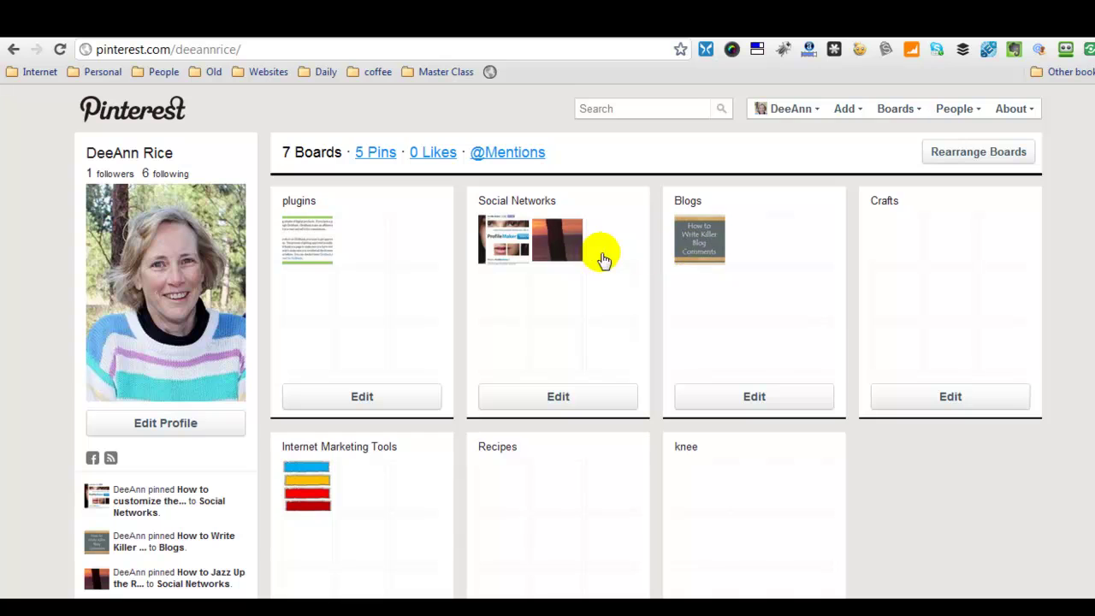
pyautogui.click(709, 246)
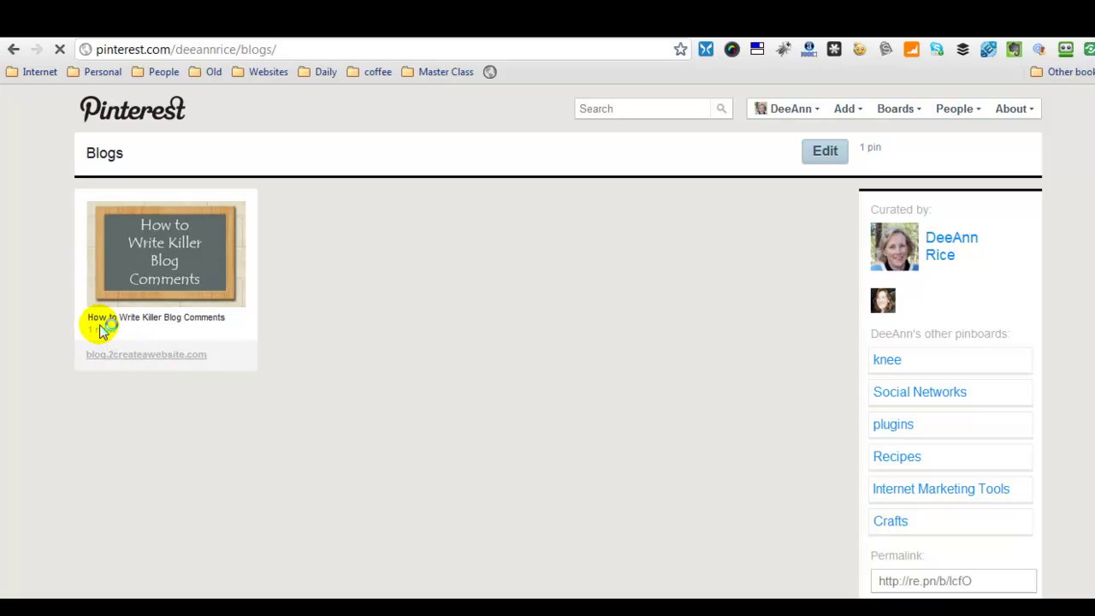
# Open the Blogs board pin's source post, 'How to Write Killer Blog Comments', in a new tab.
pyautogui.moveTo(137, 362)
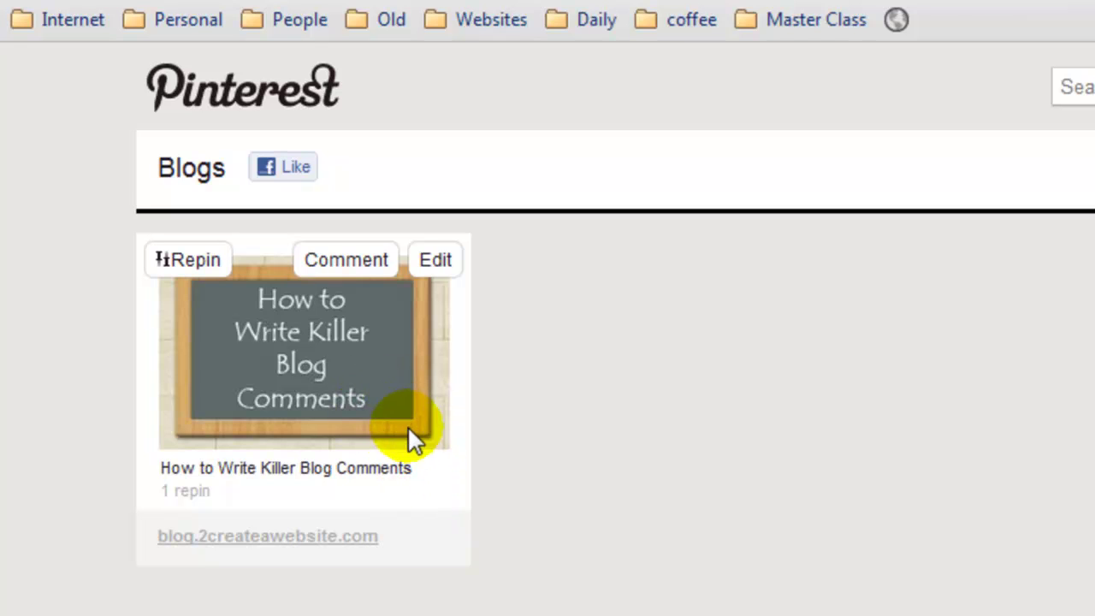
pyautogui.click(283, 538)
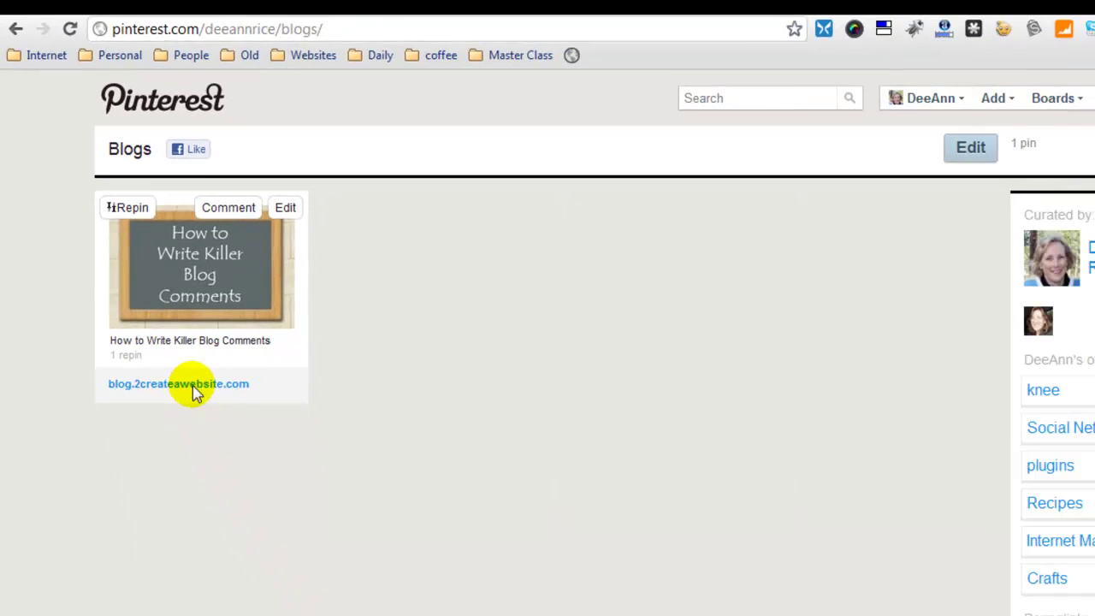
pyautogui.rightClick(306, 539)
pyautogui.click(190, 356)
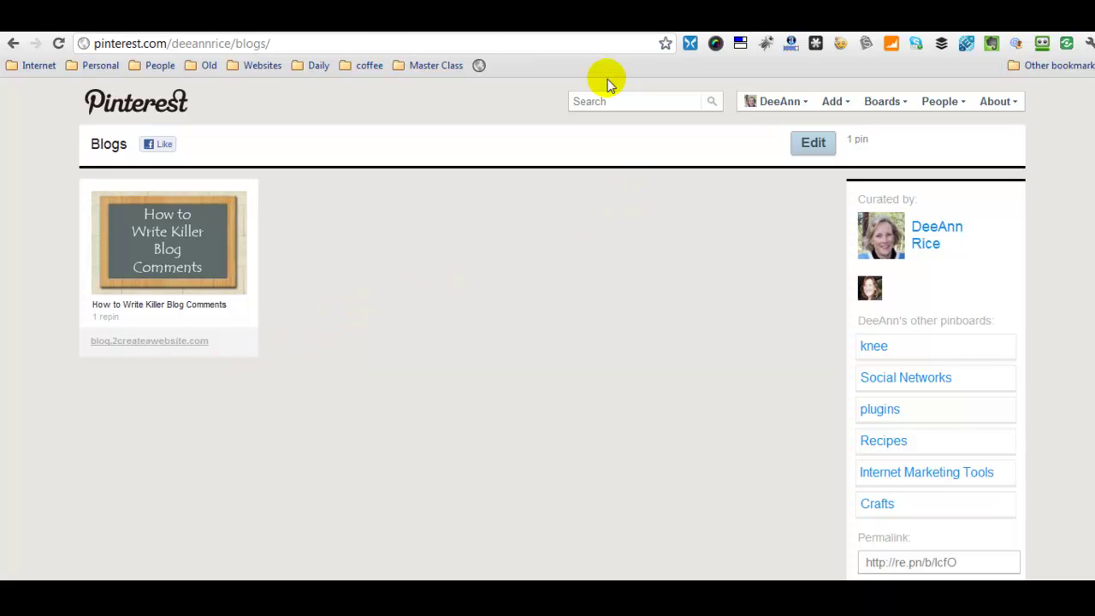
pyautogui.click(548, 34)
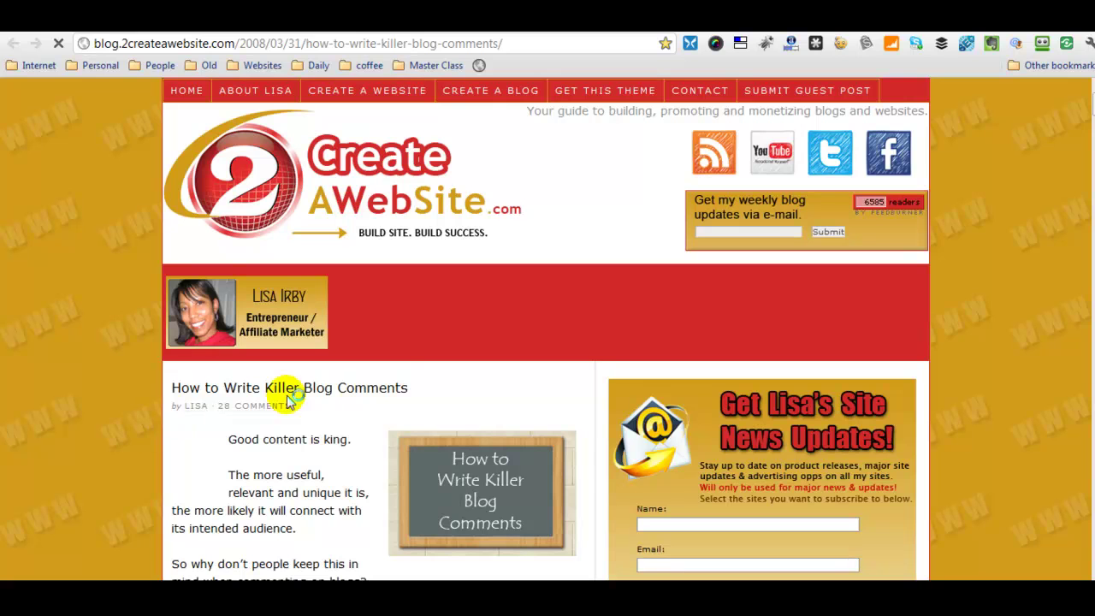
pyautogui.scroll(-1, 452, 395)
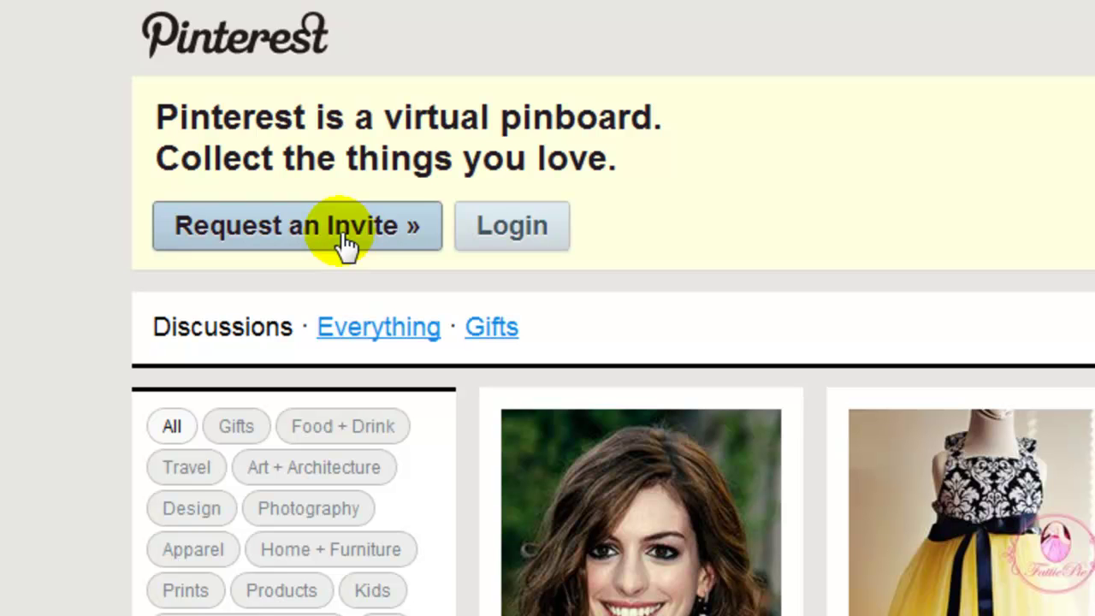
# Request a Pinterest invitation, then paste the invite link into the address bar to load it.
pyautogui.click(342, 235)
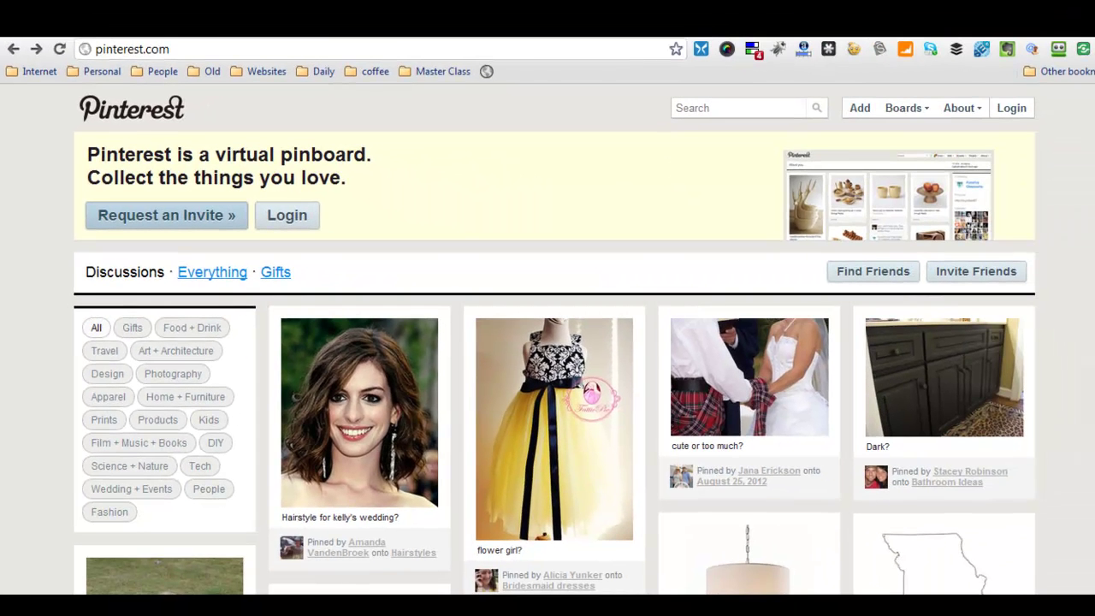
pyautogui.hotkey('ctrl', 'v')
pyautogui.press('Return')
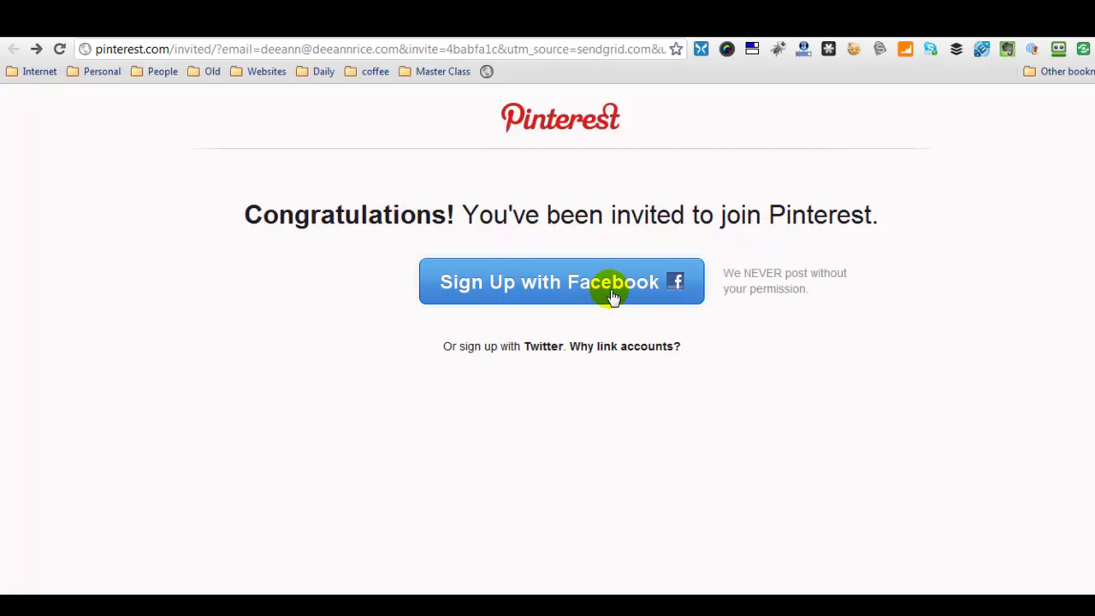
# Sign up through Twitter, authorize the app, enter an account password and create the account.
pyautogui.click(545, 346)
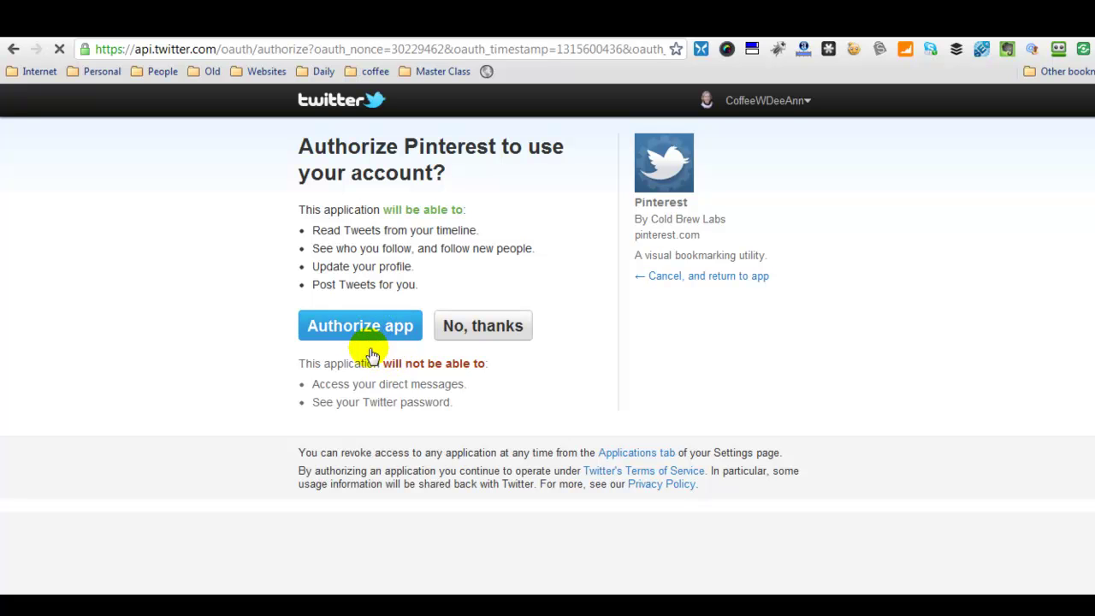
pyautogui.click(371, 348)
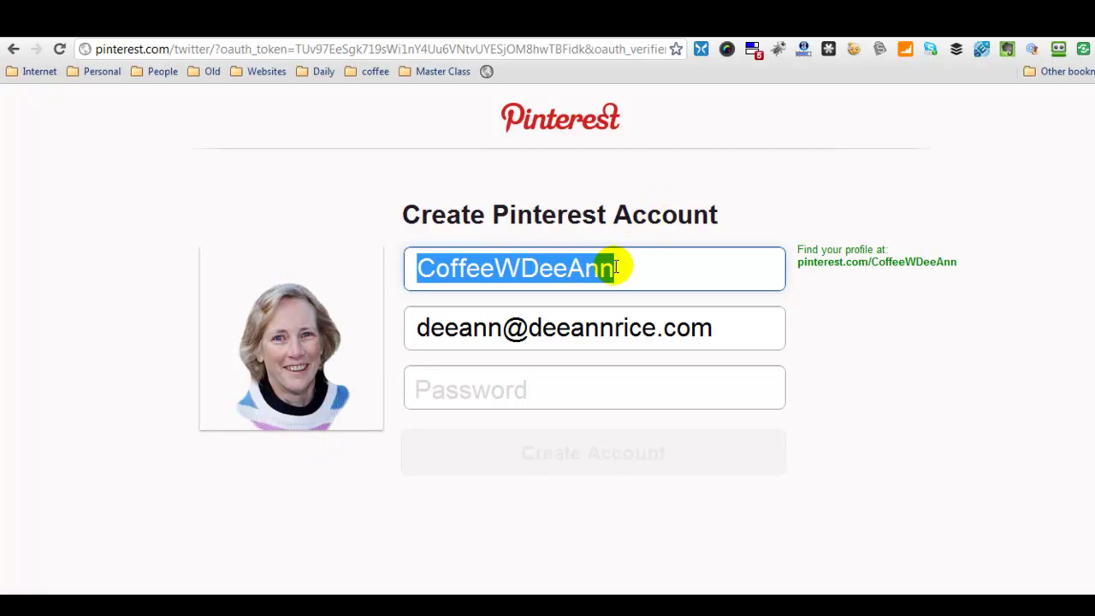
pyautogui.click(530, 393)
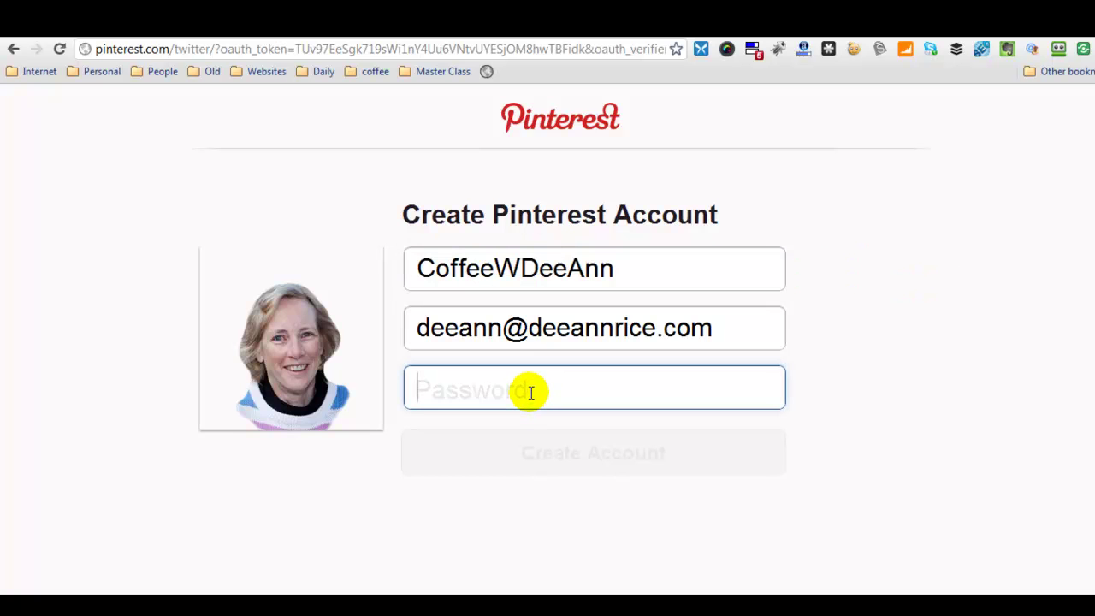
pyautogui.write('******')
pyautogui.click(563, 464)
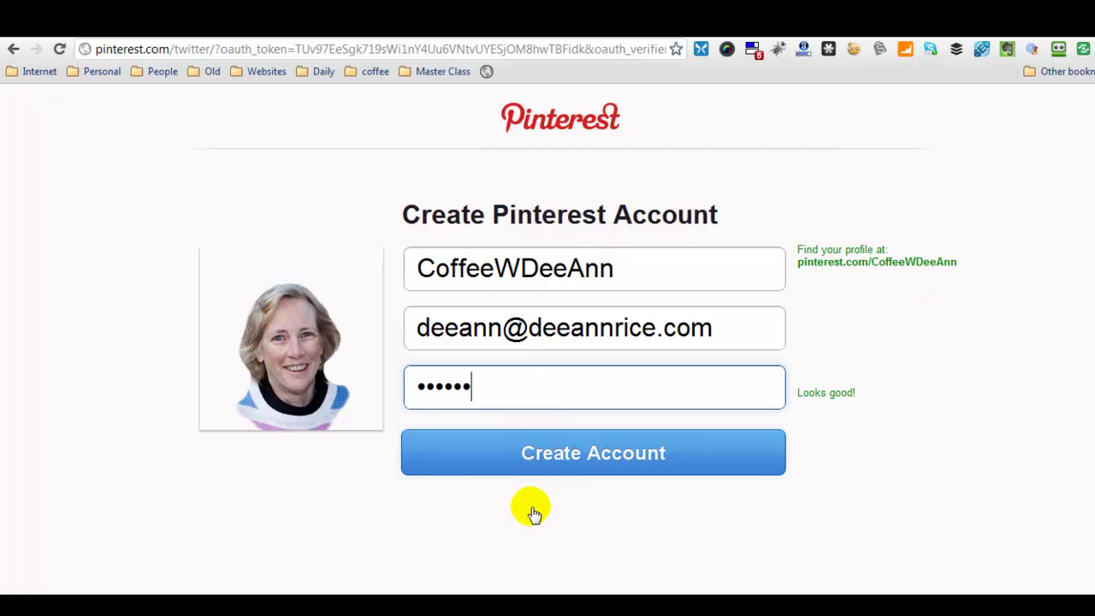
# Choose Technology and Prints & Posters as interests.
pyautogui.scroll(-1, 941, 291)
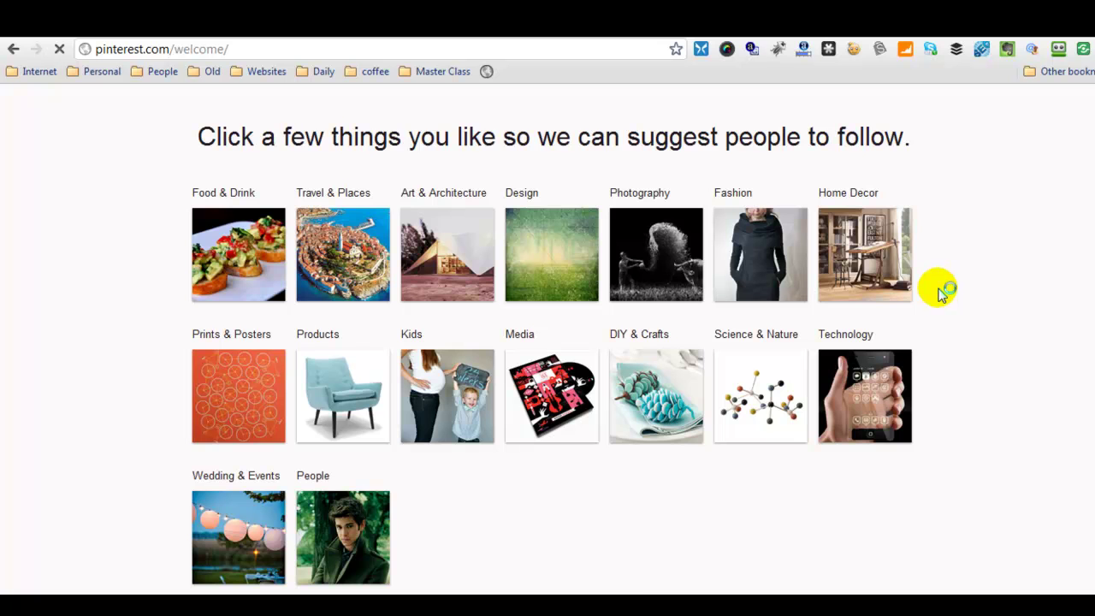
pyautogui.scroll(-1, 942, 312)
pyautogui.scroll(-1, 942, 317)
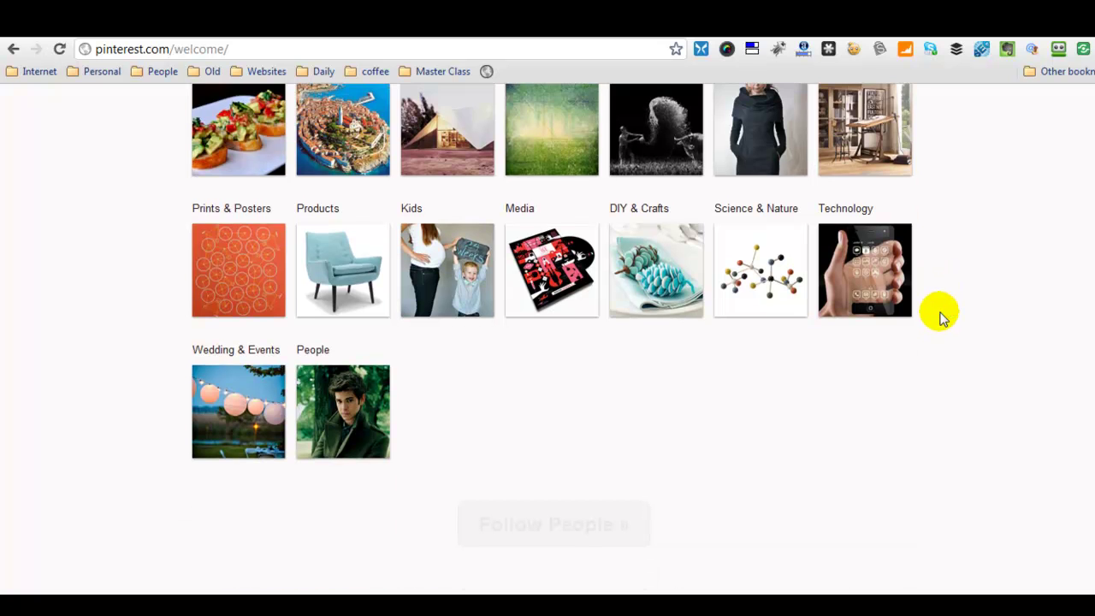
pyautogui.scroll(2, 941, 317)
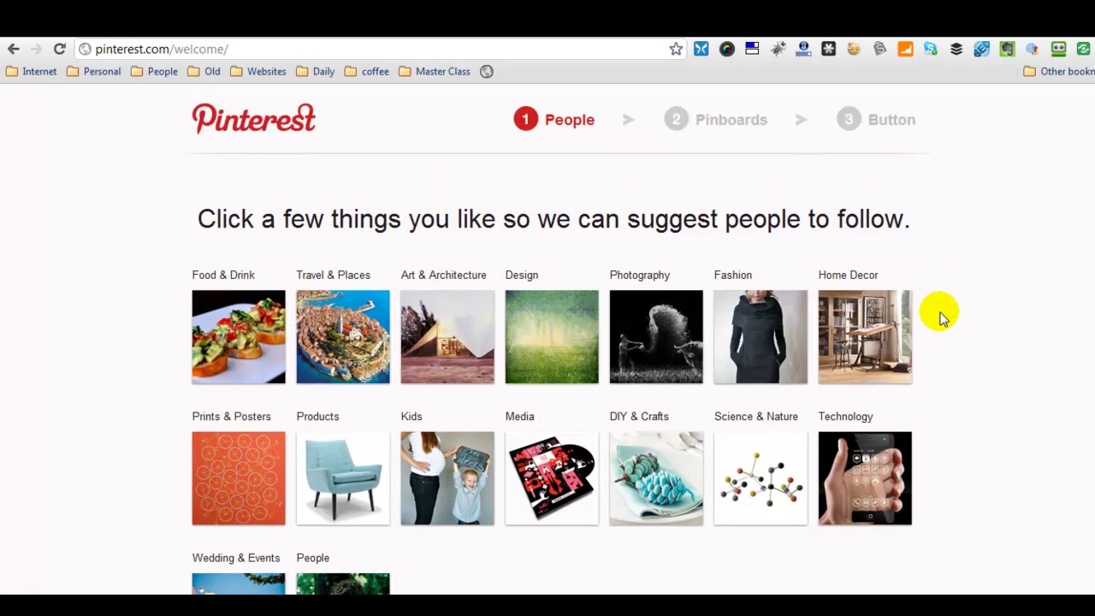
pyautogui.scroll(-1, 942, 316)
pyautogui.scroll(-1, 941, 317)
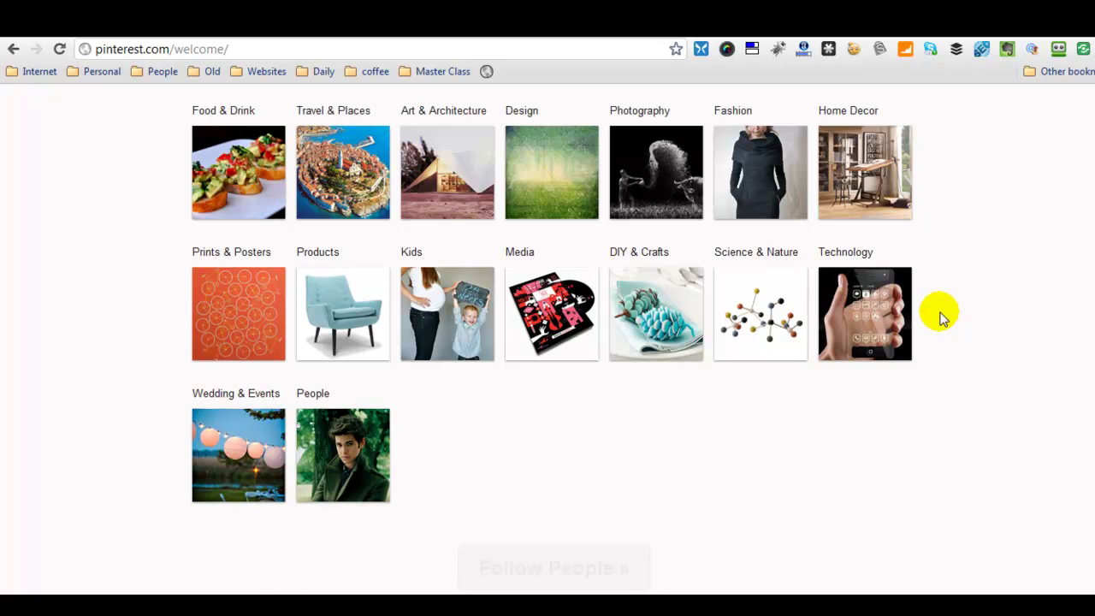
pyautogui.click(864, 257)
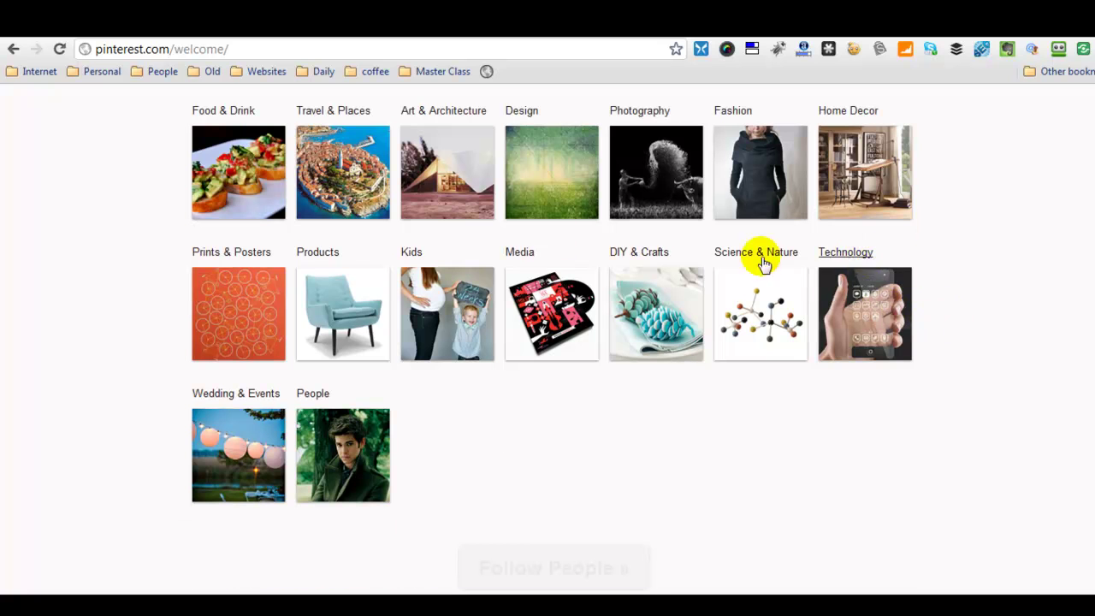
pyautogui.click(258, 260)
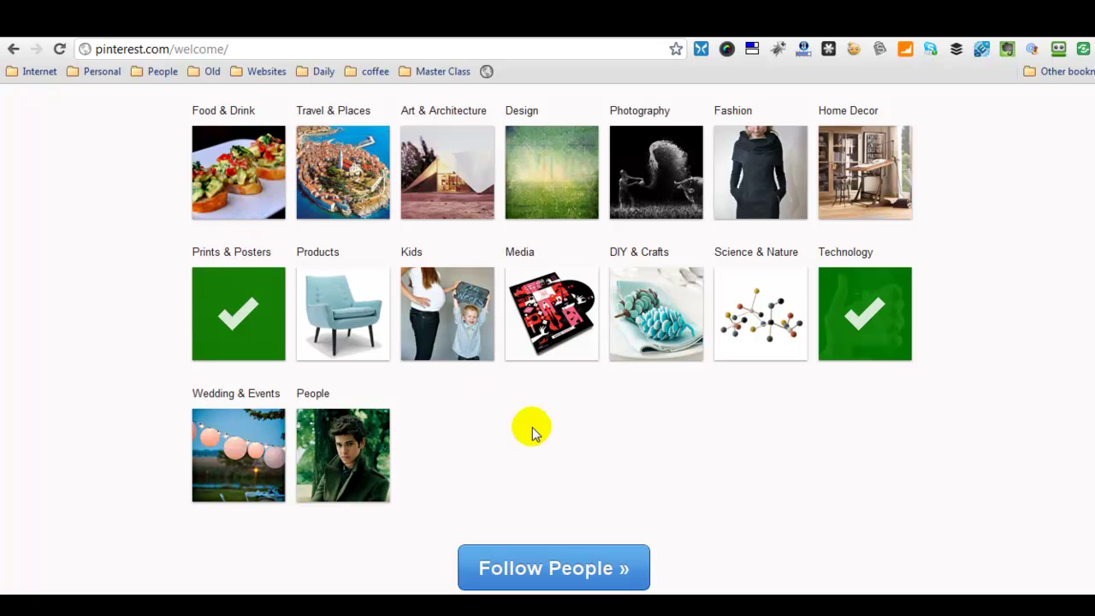
# Follow the suggested pinners and continue to Create Your First Pinboards.
pyautogui.scroll(-1, 559, 457)
pyautogui.click(560, 525)
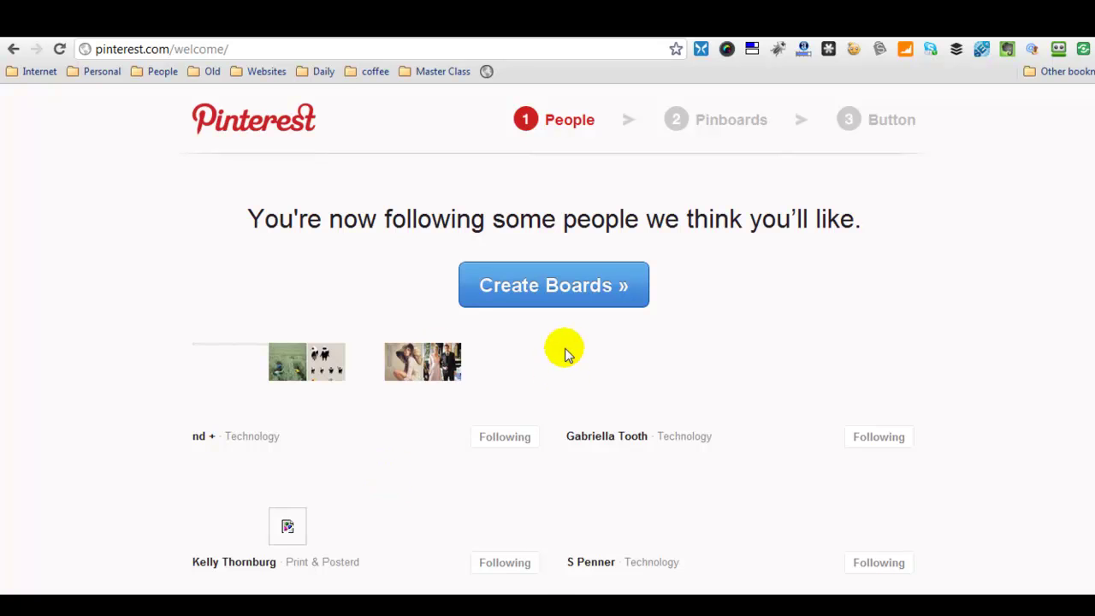
pyautogui.scroll(-6, 587, 445)
pyautogui.scroll(4, 590, 449)
pyautogui.scroll(-5, 591, 445)
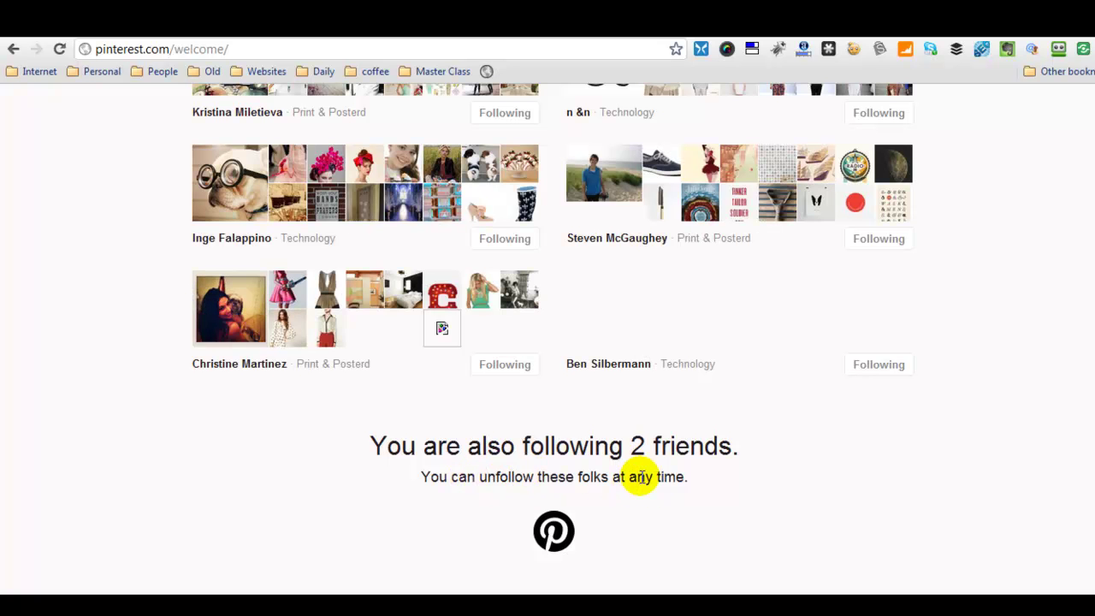
pyautogui.scroll(4, 640, 476)
pyautogui.scroll(3, 640, 476)
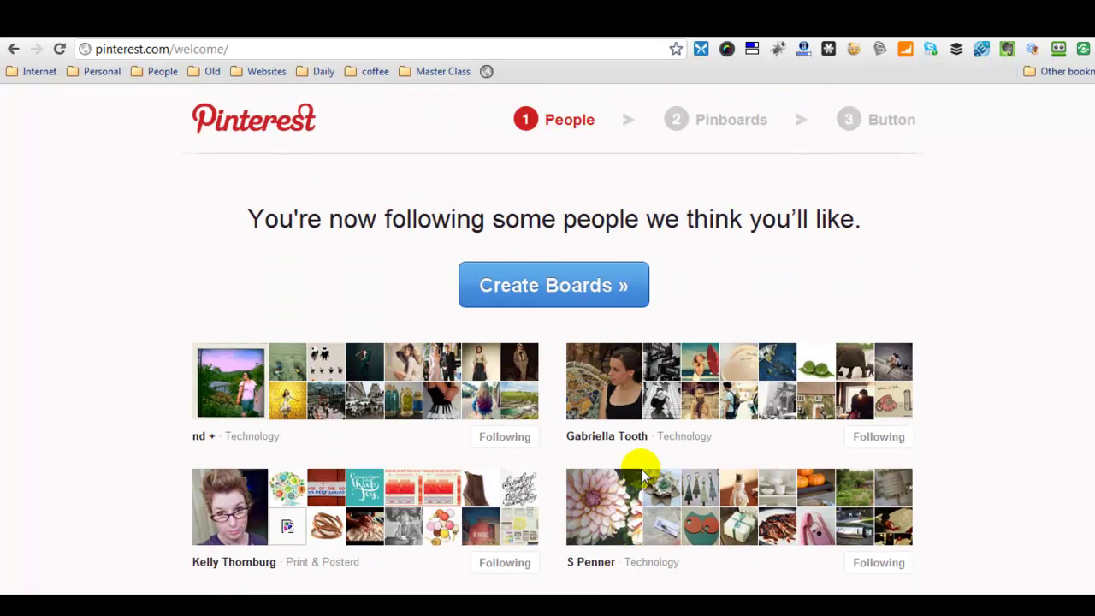
pyautogui.click(588, 295)
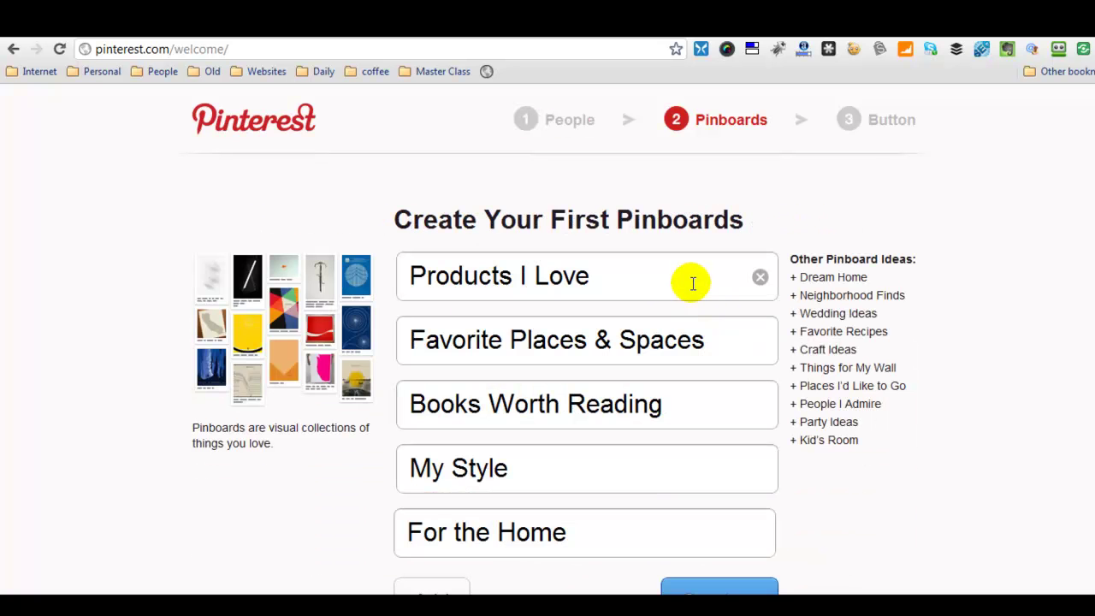
# Rename the fifth starter board from 'For the Home' to 'blogs' and create all five boards.
pyautogui.scroll(-1, 599, 464)
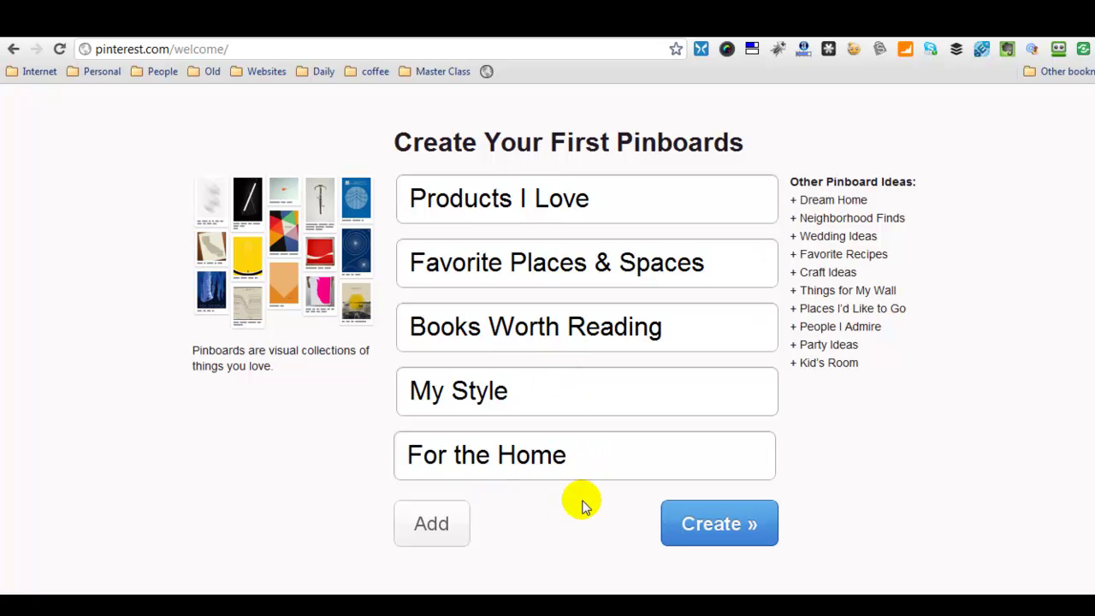
pyautogui.click(523, 453)
pyautogui.tripleClick(523, 453)
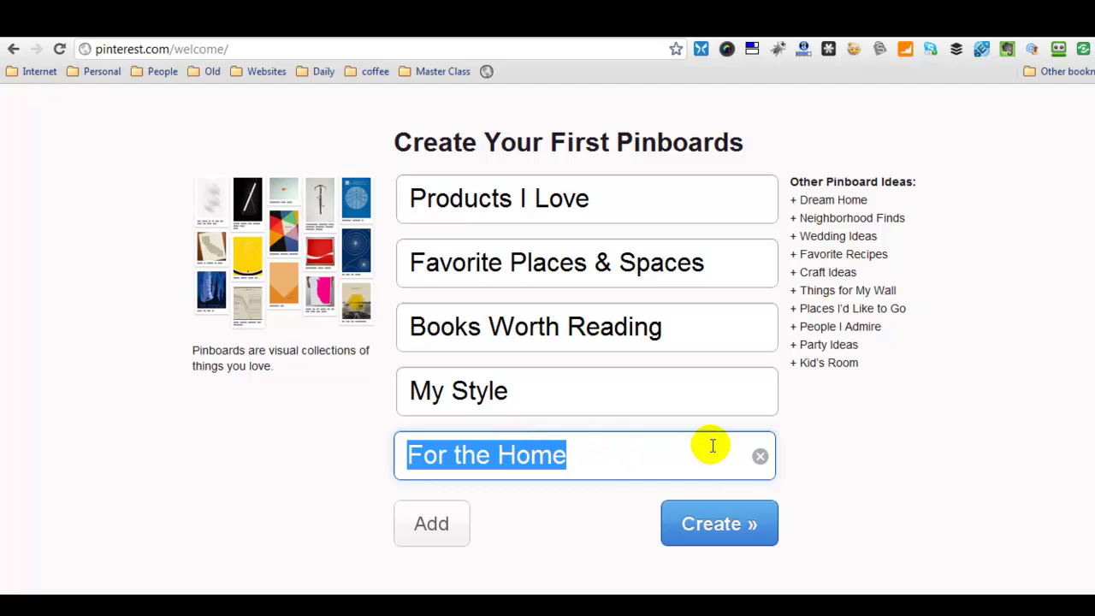
pyautogui.write('blogs')
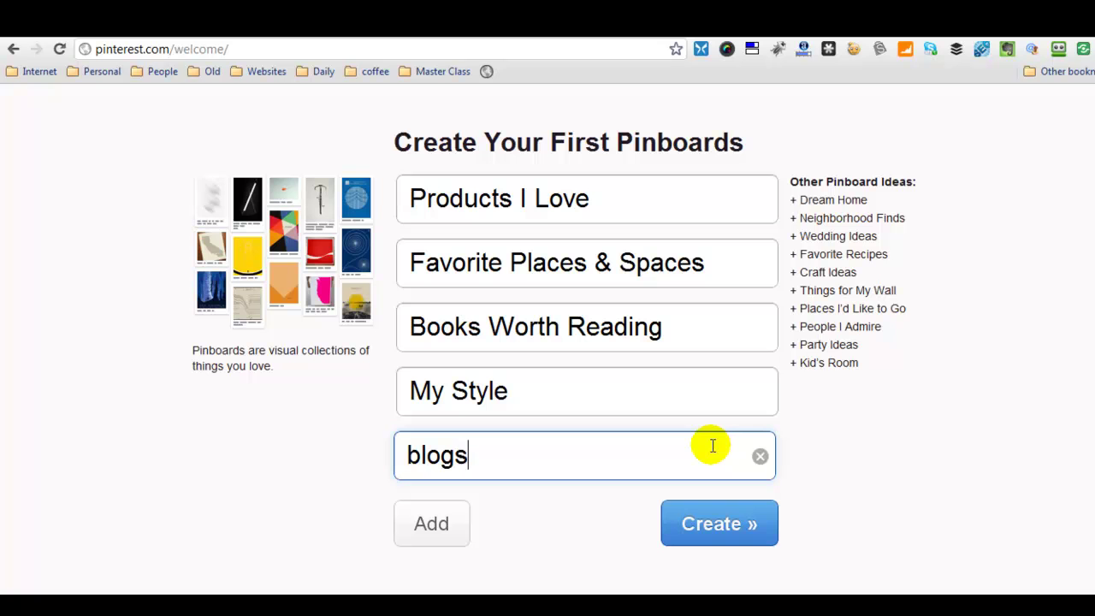
pyautogui.click(733, 522)
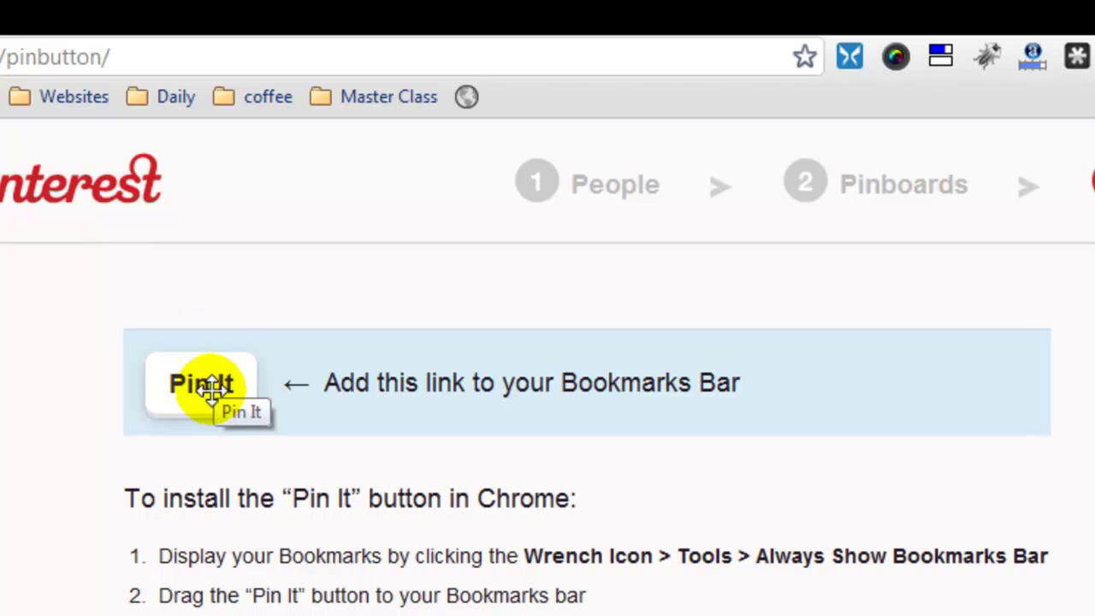
# Drag the Pin It button onto Chrome's bookmarks bar, then scroll down toward Start Pinning.
pyautogui.moveTo(265, 323)
pyautogui.mouseDown()
pyautogui.moveTo(399, 226)
pyautogui.moveTo(519, 101)
pyautogui.mouseUp()
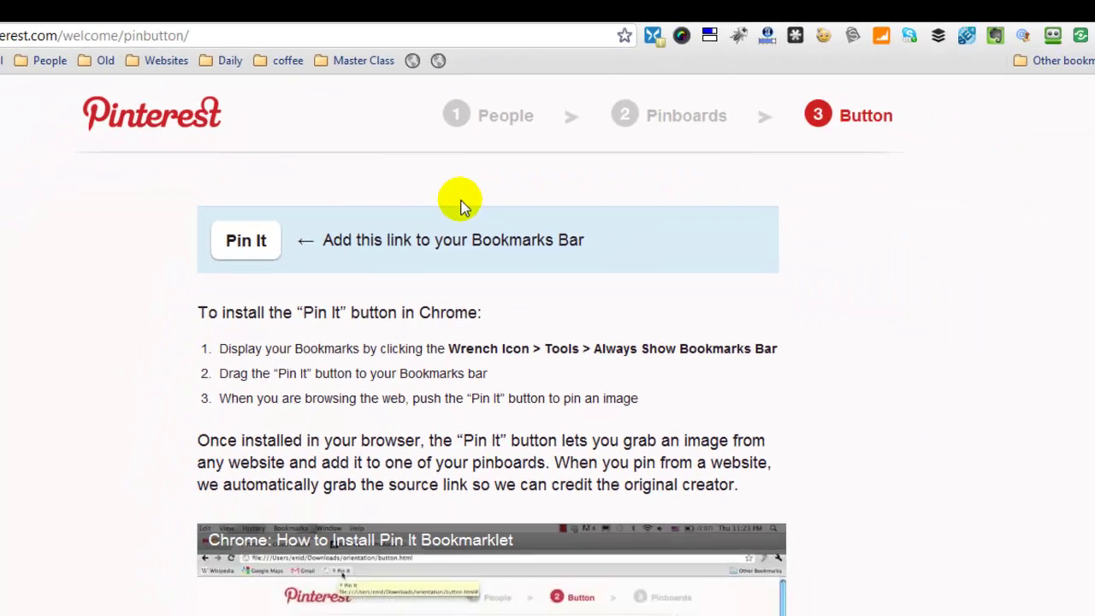
pyautogui.scroll(-1, 457, 201)
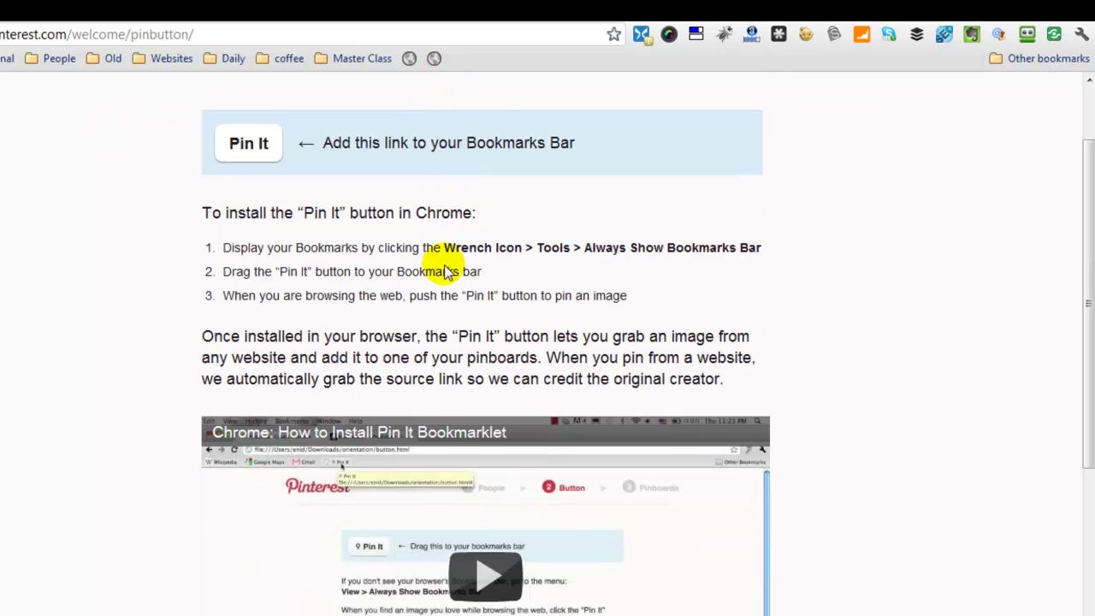
pyautogui.scroll(-3, 440, 256)
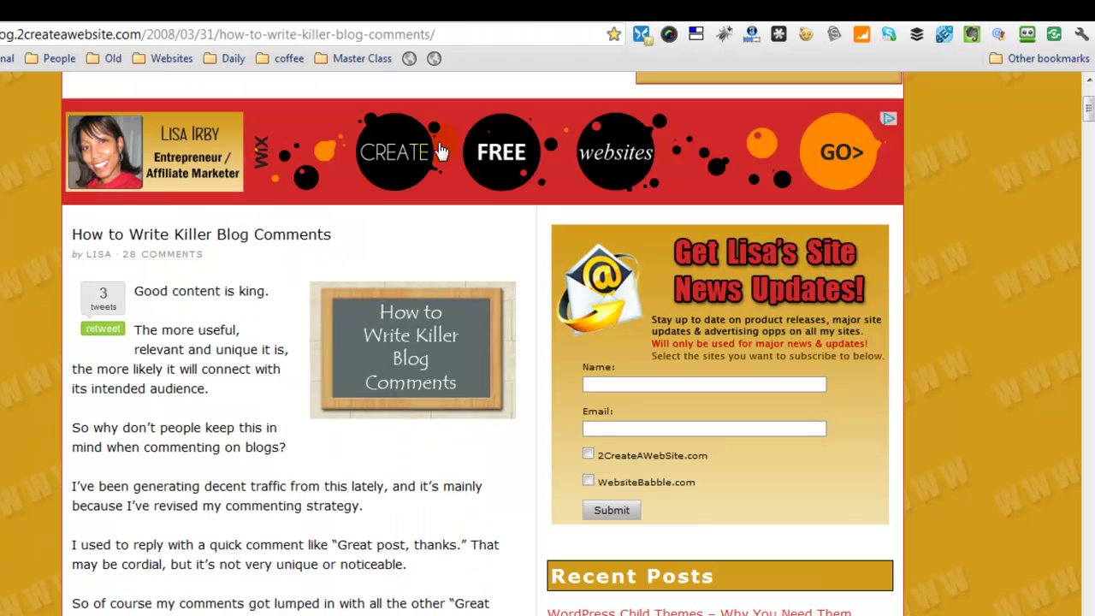
# Scroll through the 'Kindle Publishing Made Easy' review blog post.
pyautogui.scroll(-1, 547, 342)
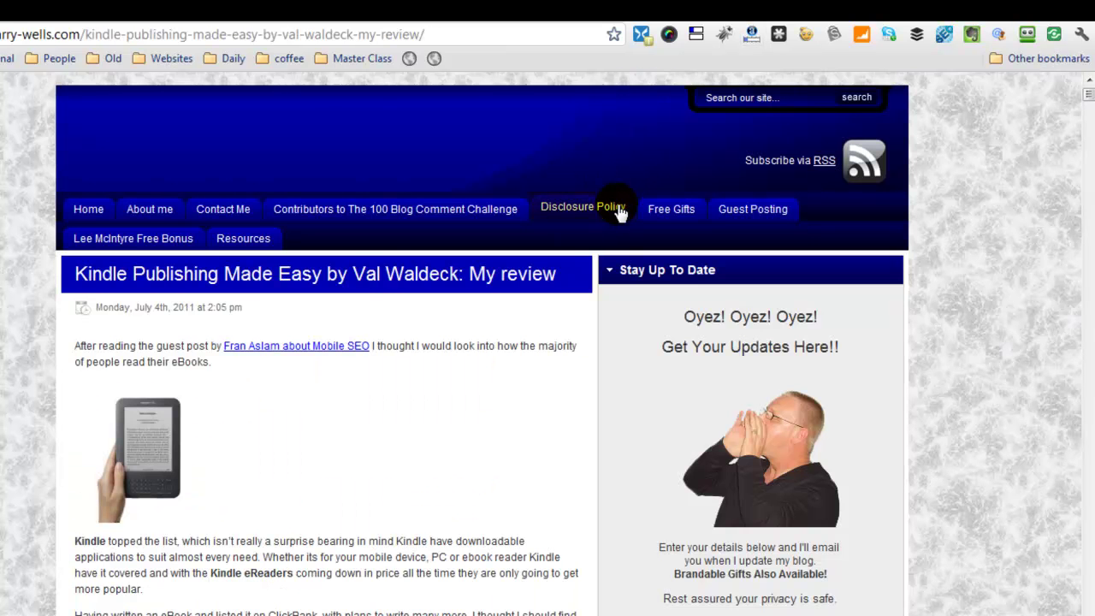
pyautogui.scroll(-2, 618, 210)
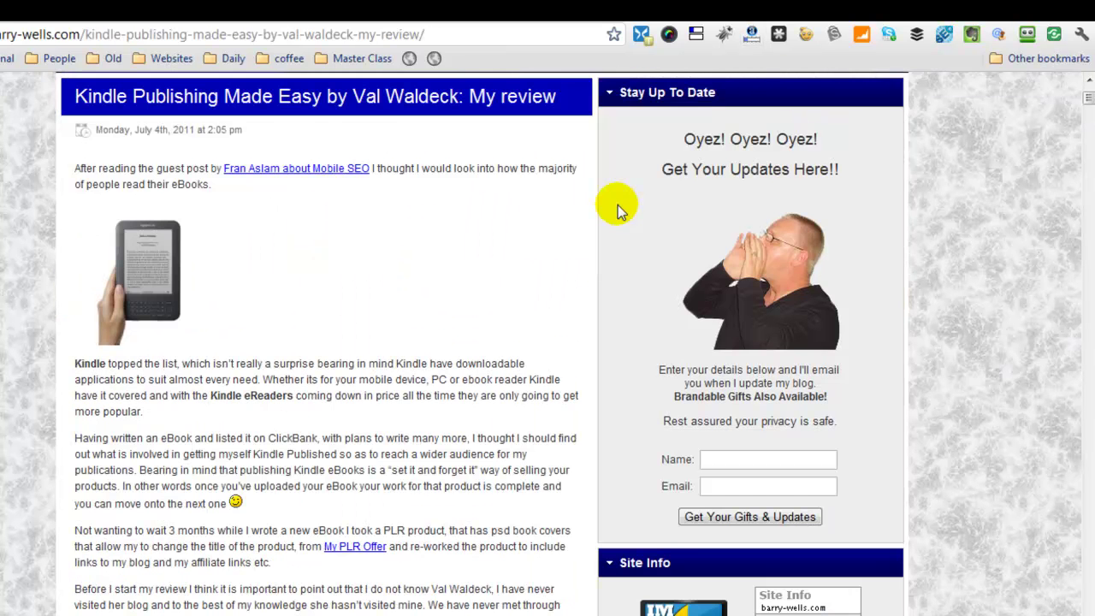
pyautogui.scroll(1, 616, 207)
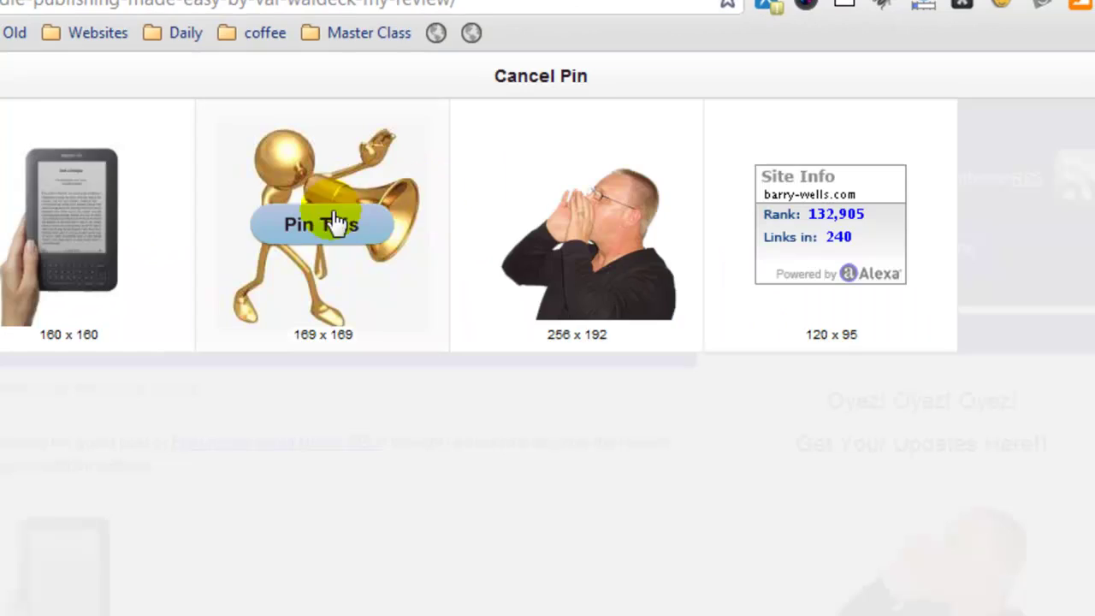
# Pick the Kindle reader image, choose the 'blogs' board, describe it 'kindle', and pin it.
pyautogui.moveTo(39, 225)
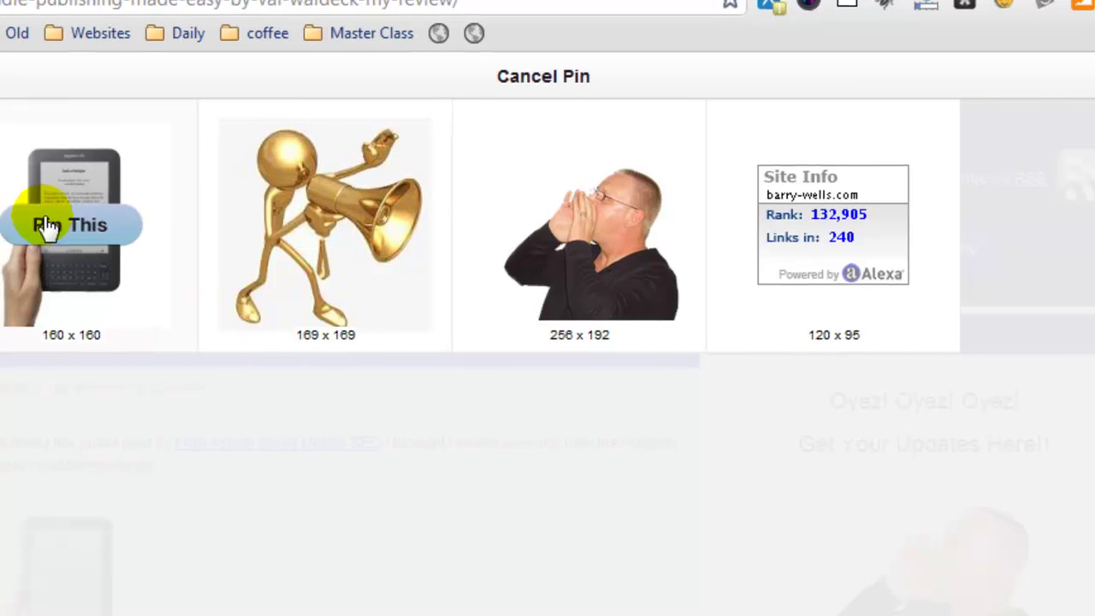
pyautogui.click(239, 252)
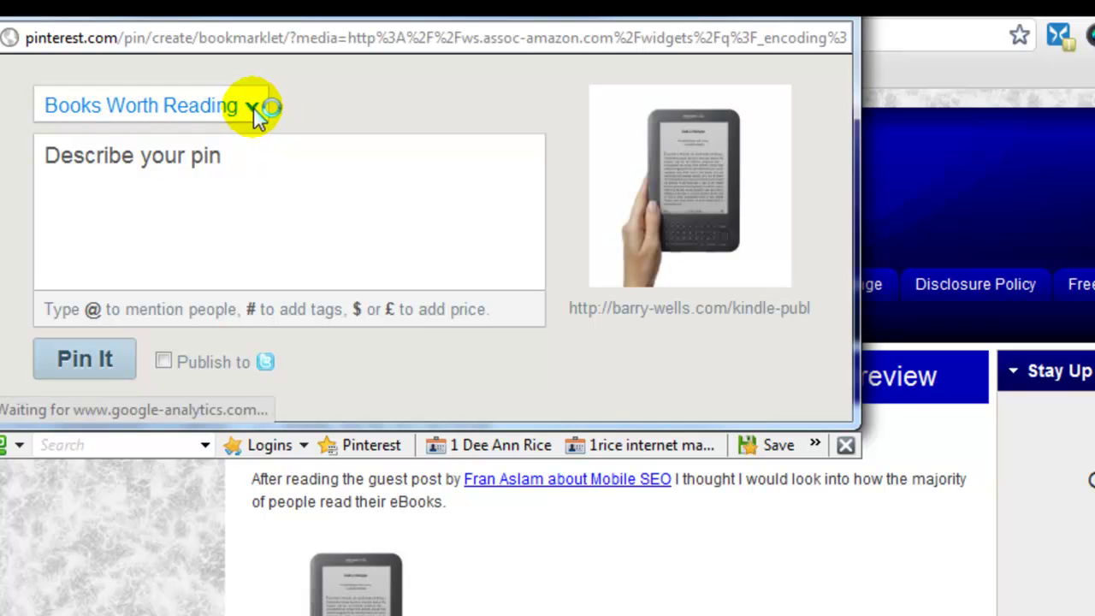
pyautogui.click(253, 107)
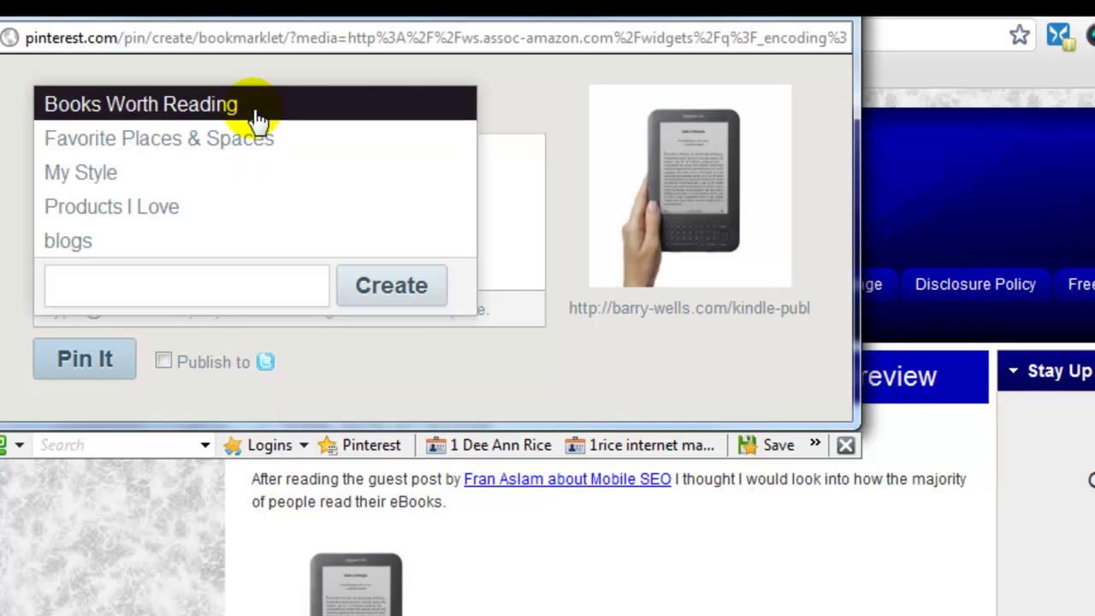
pyautogui.click(90, 242)
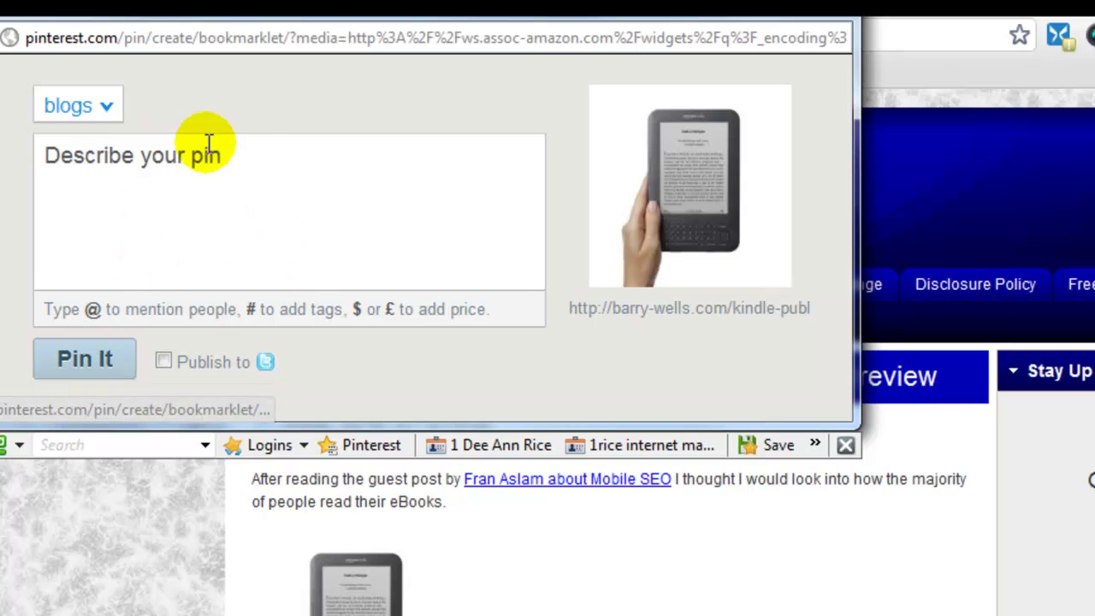
pyautogui.click(120, 148)
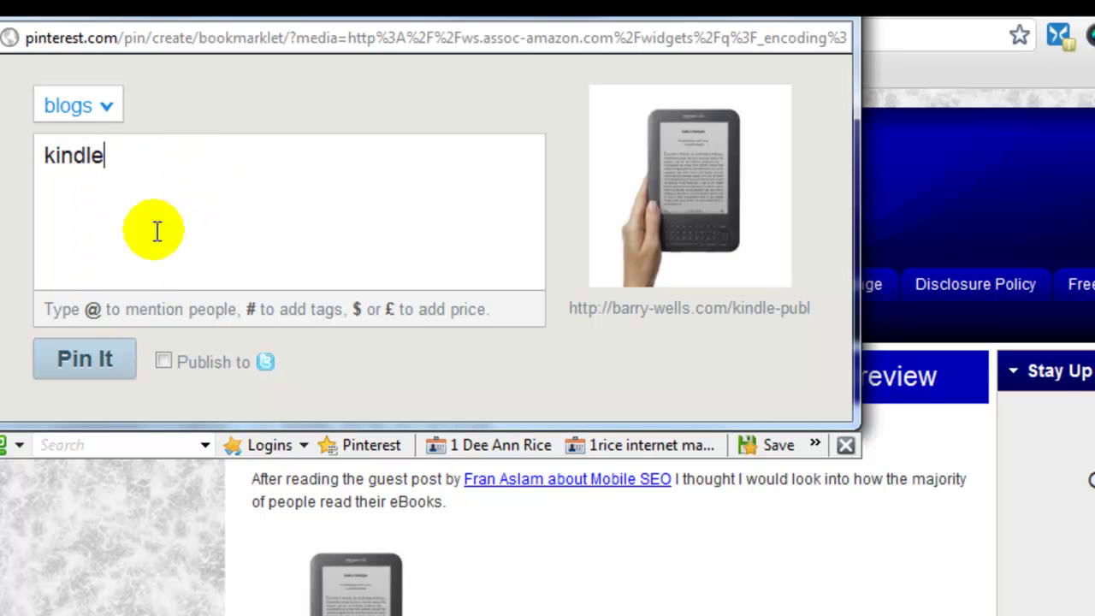
pyautogui.click(109, 375)
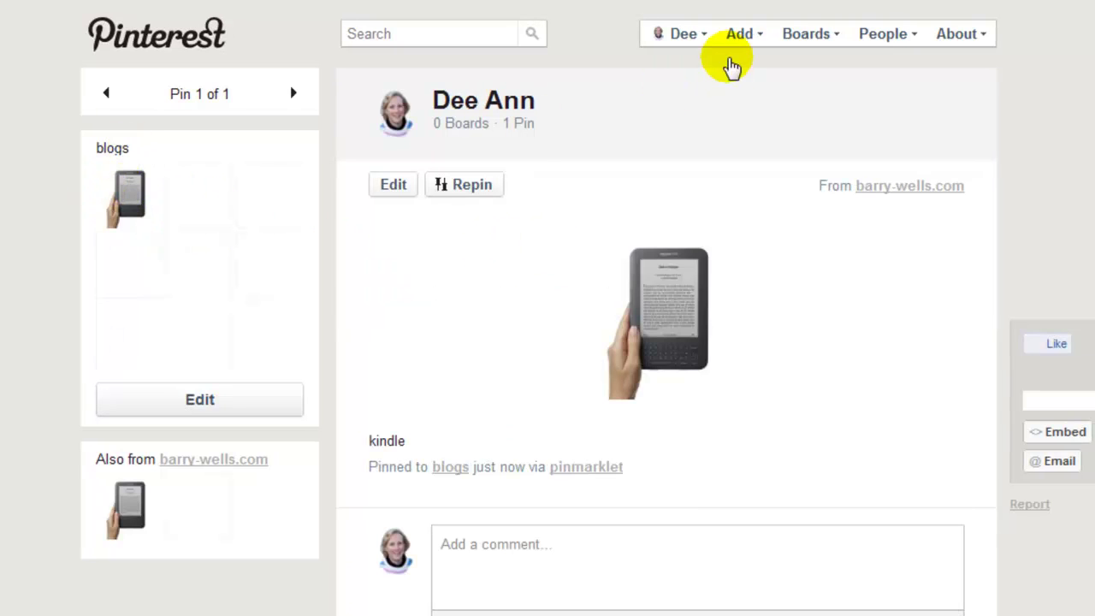
# Open the profile page from the account menu and scroll down to the boards.
pyautogui.click(700, 36)
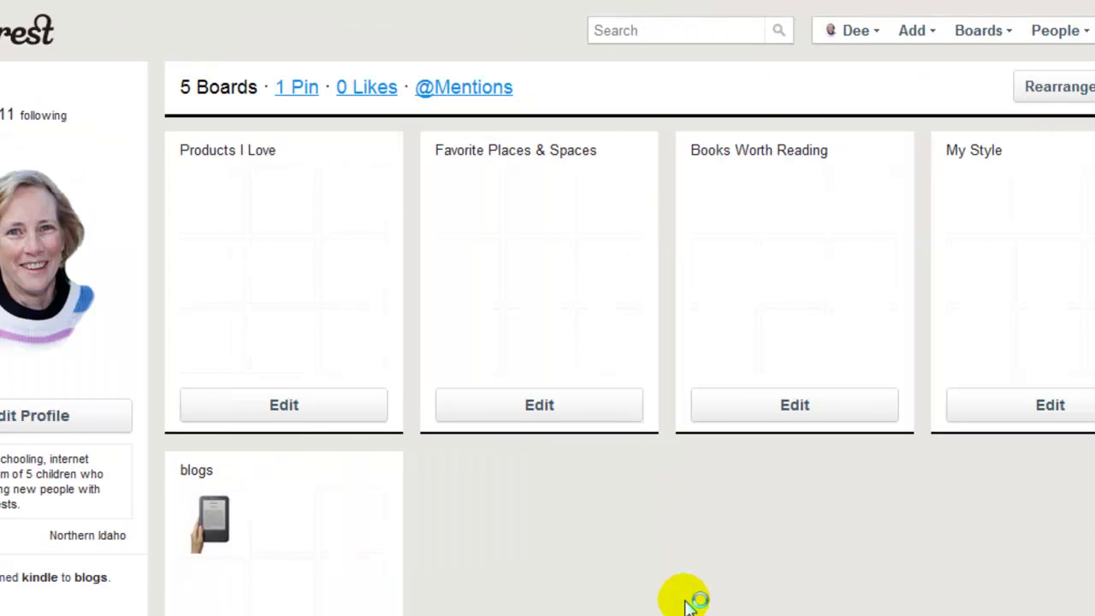
pyautogui.scroll(-2, 695, 530)
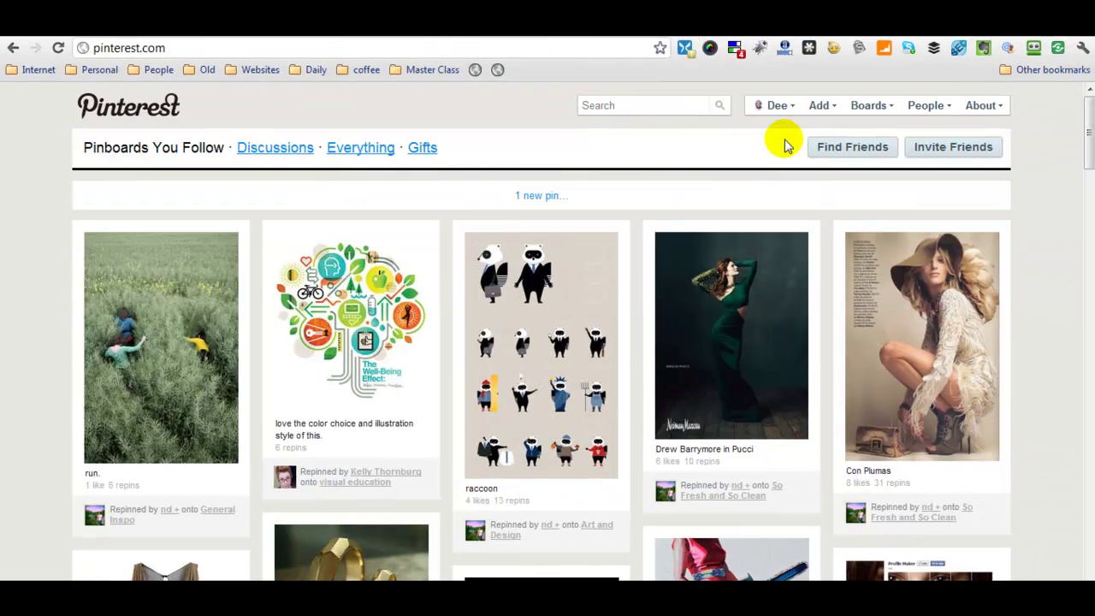
# Switch to the Everything feed at pinterest.com/all/ and browse the pins from all users.
pyautogui.moveTo(782, 106)
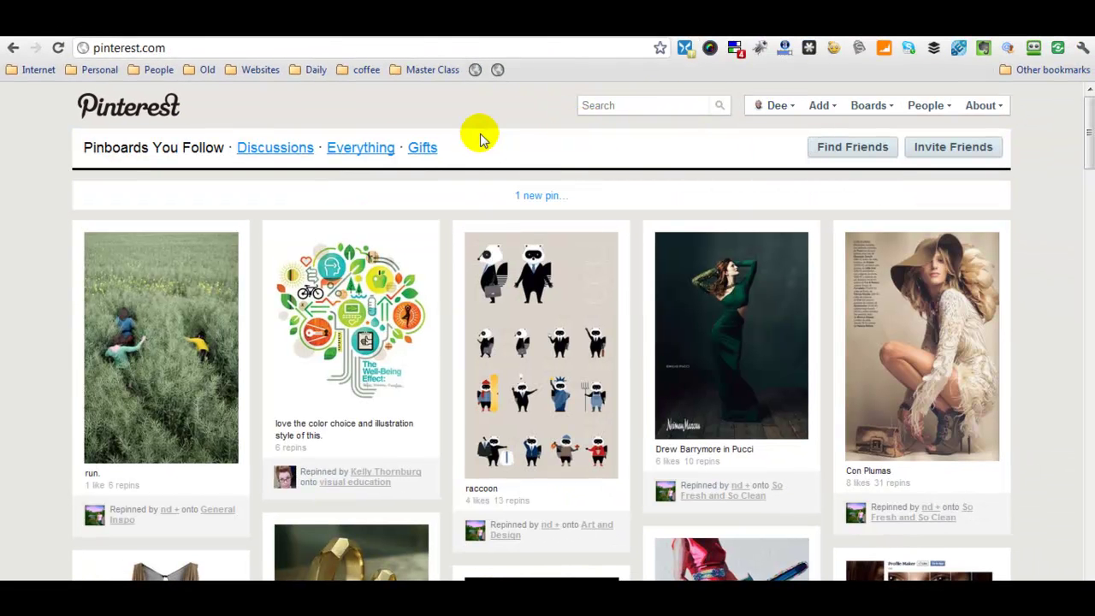
pyautogui.click(361, 147)
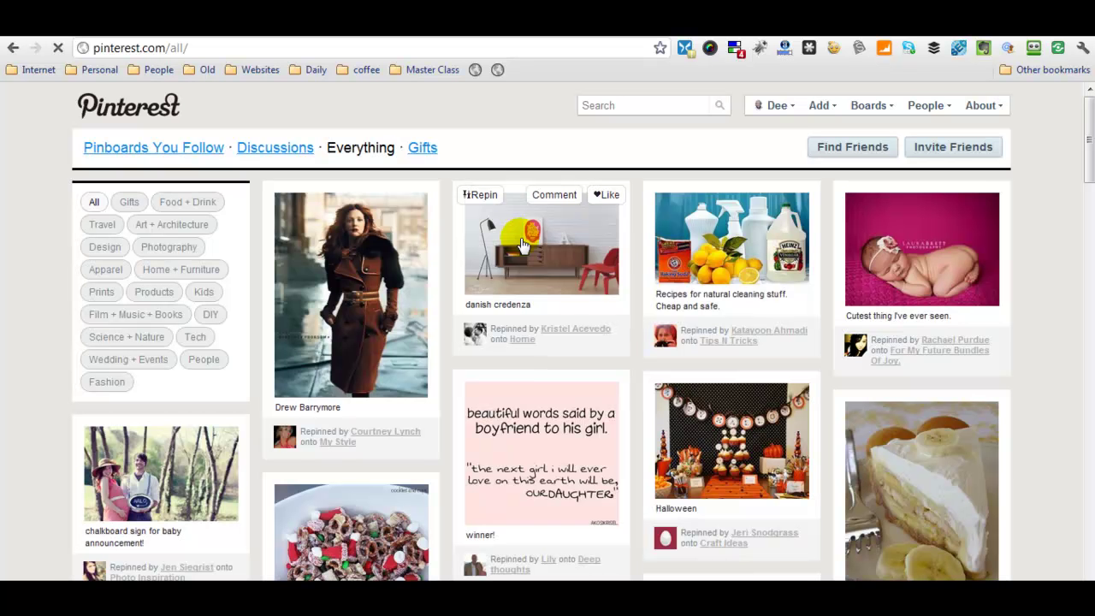
pyautogui.scroll(-4, 620, 267)
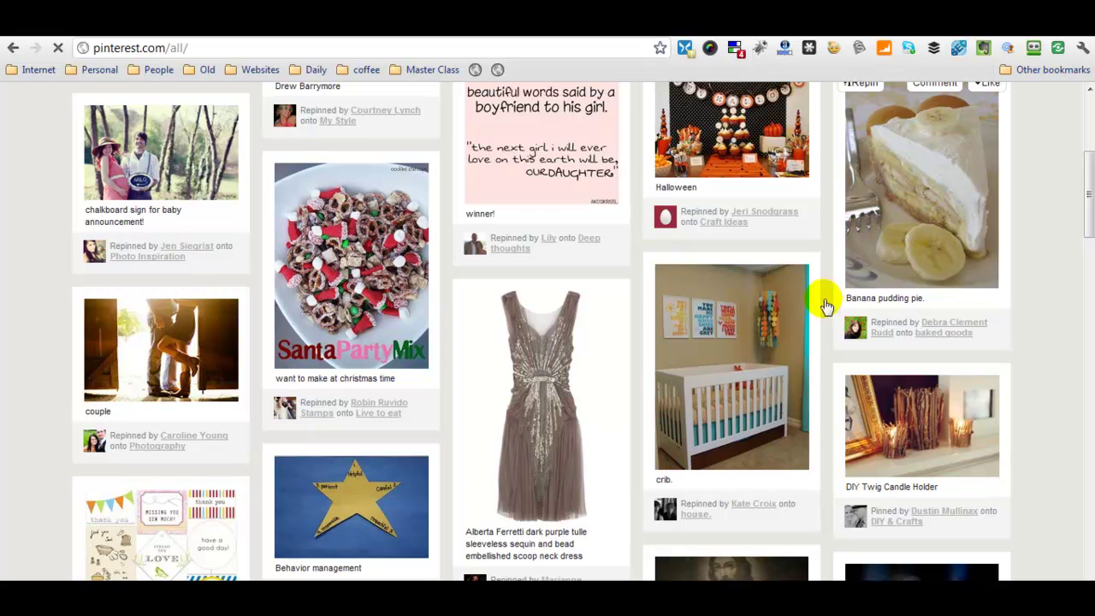
pyautogui.scroll(-2, 716, 342)
pyautogui.scroll(-4, 716, 339)
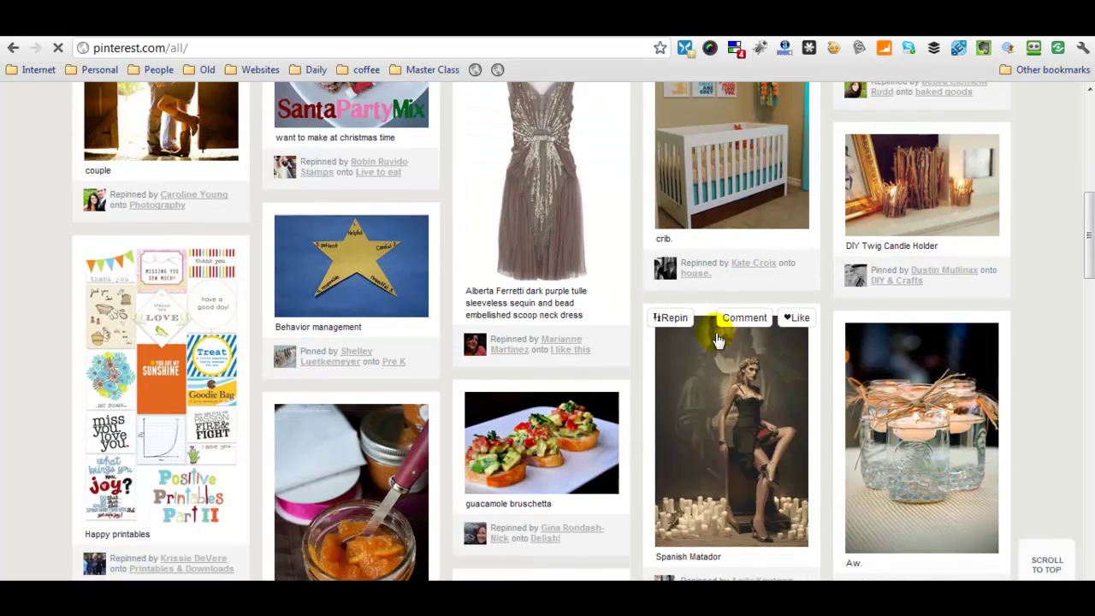
pyautogui.scroll(-4, 717, 340)
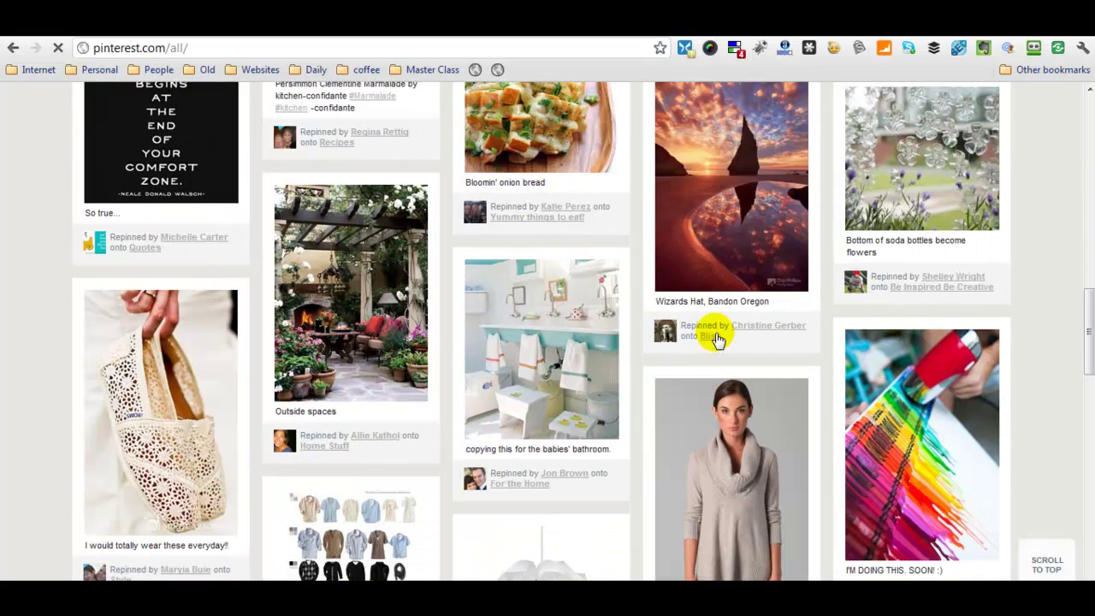
pyautogui.scroll(-5, 717, 340)
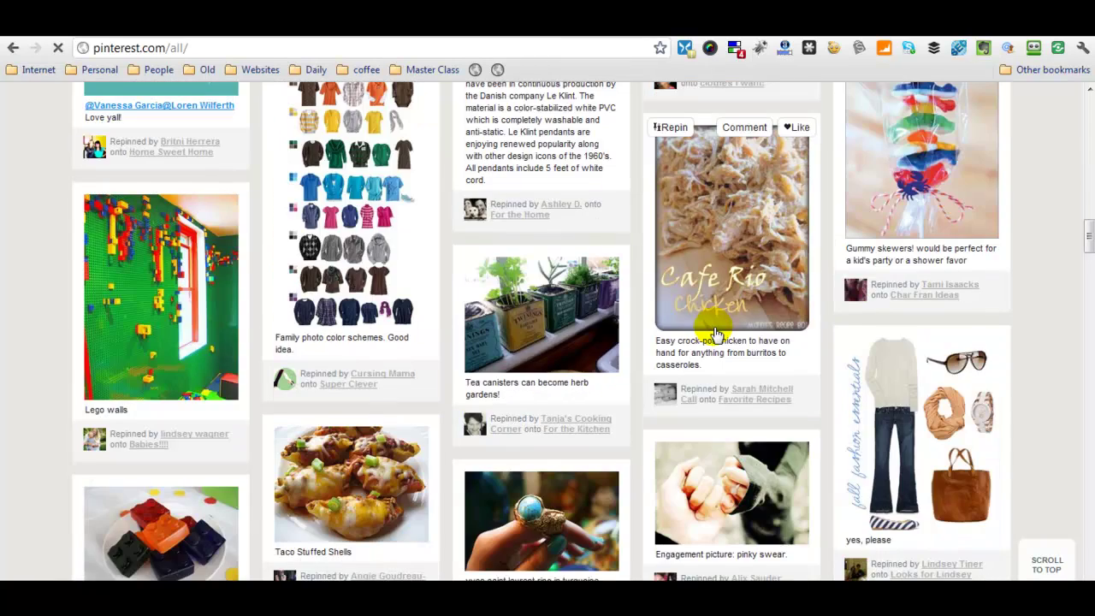
pyautogui.scroll(-8, 717, 333)
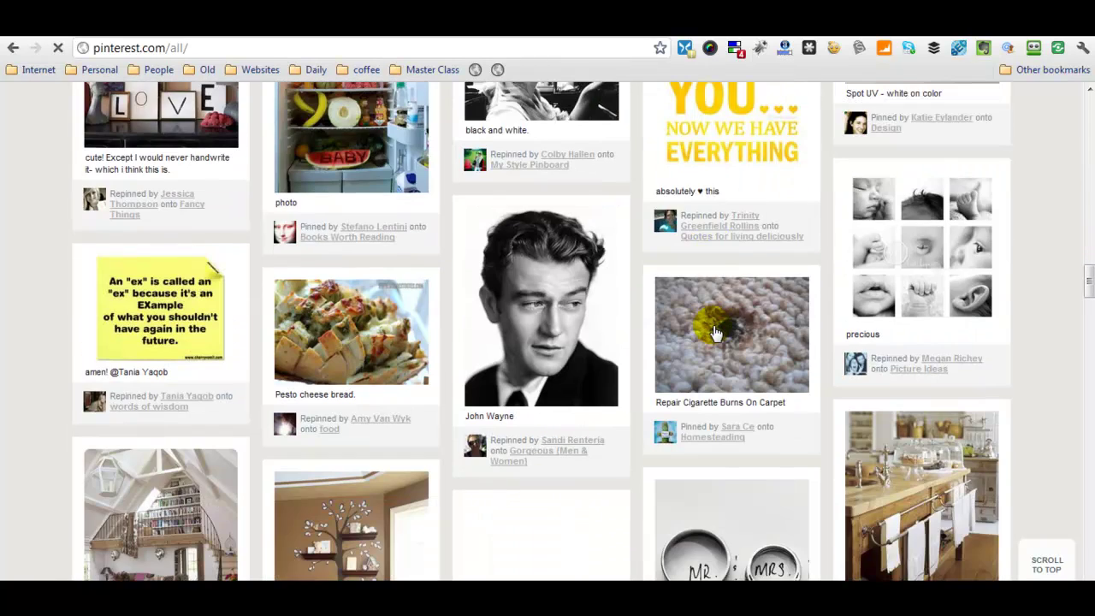
pyautogui.scroll(-8, 717, 334)
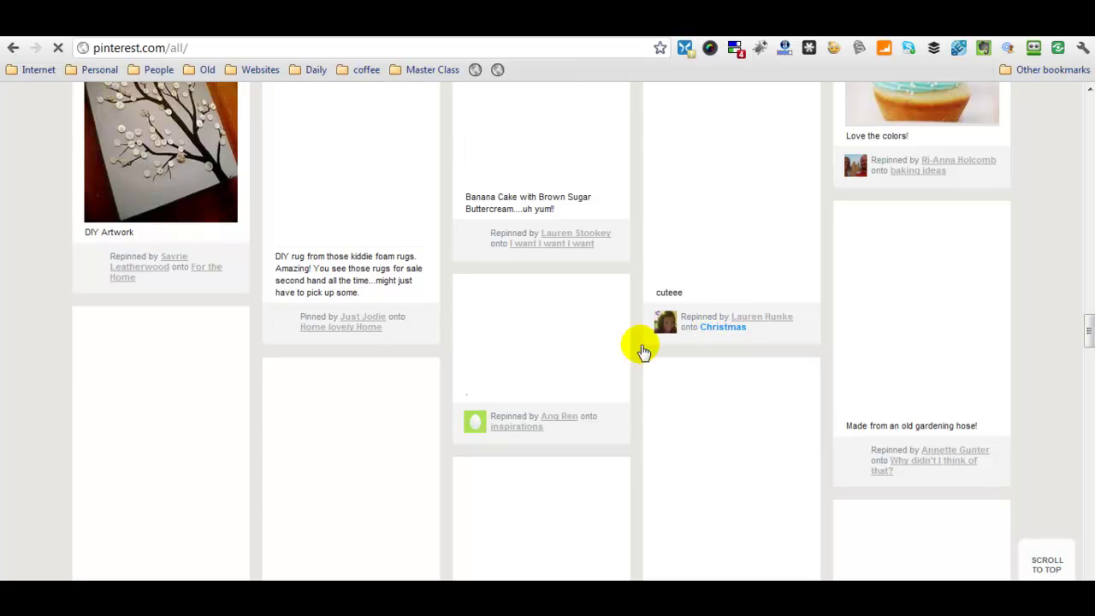
pyautogui.scroll(-7, 890, 197)
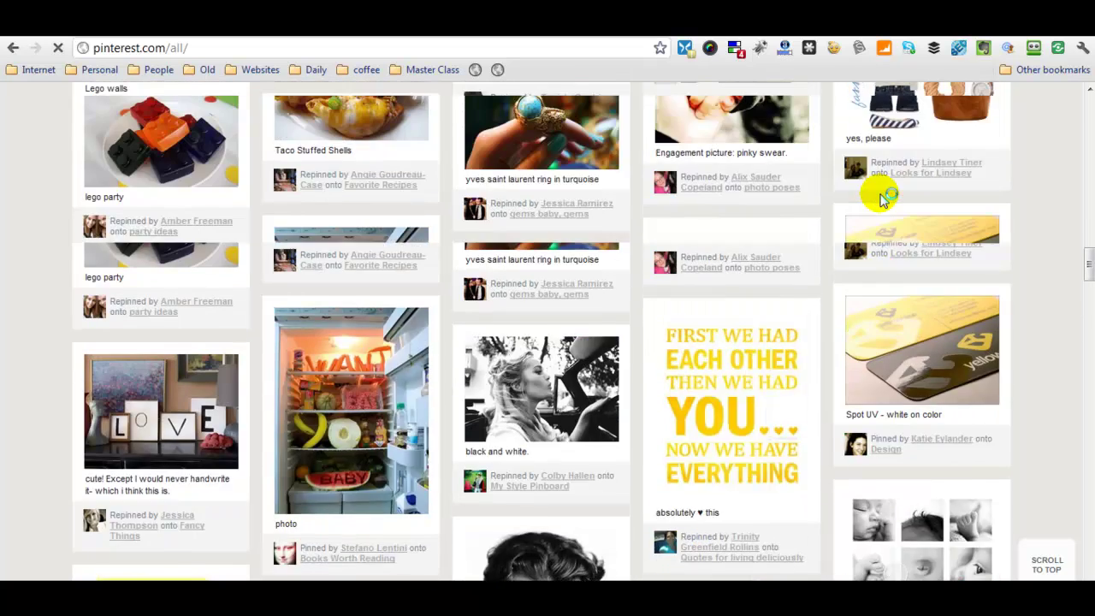
pyautogui.scroll(-10, 883, 200)
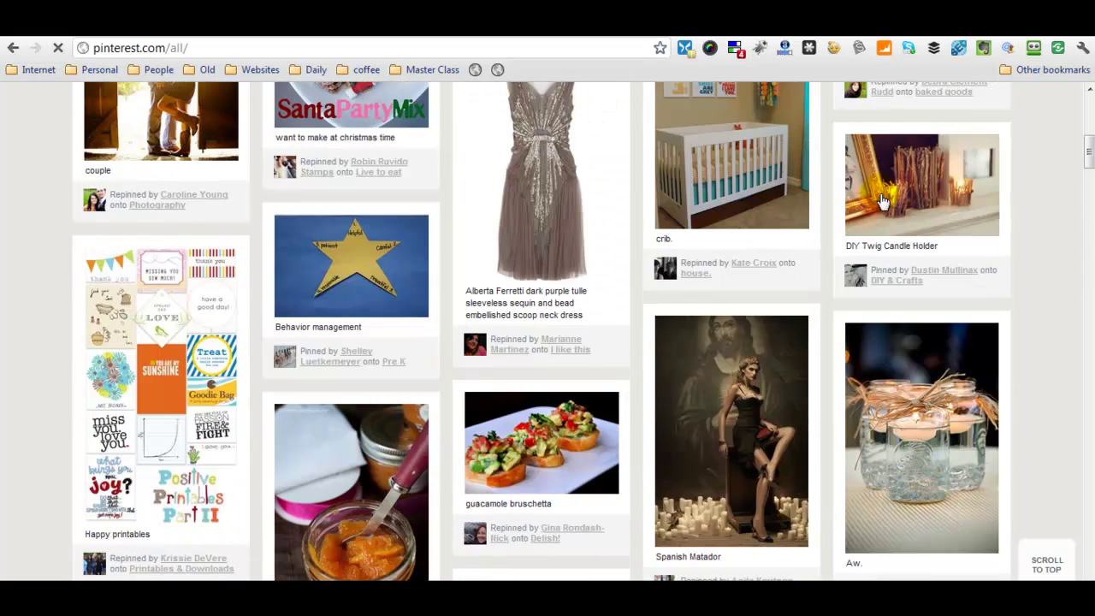
pyautogui.scroll(20, 883, 199)
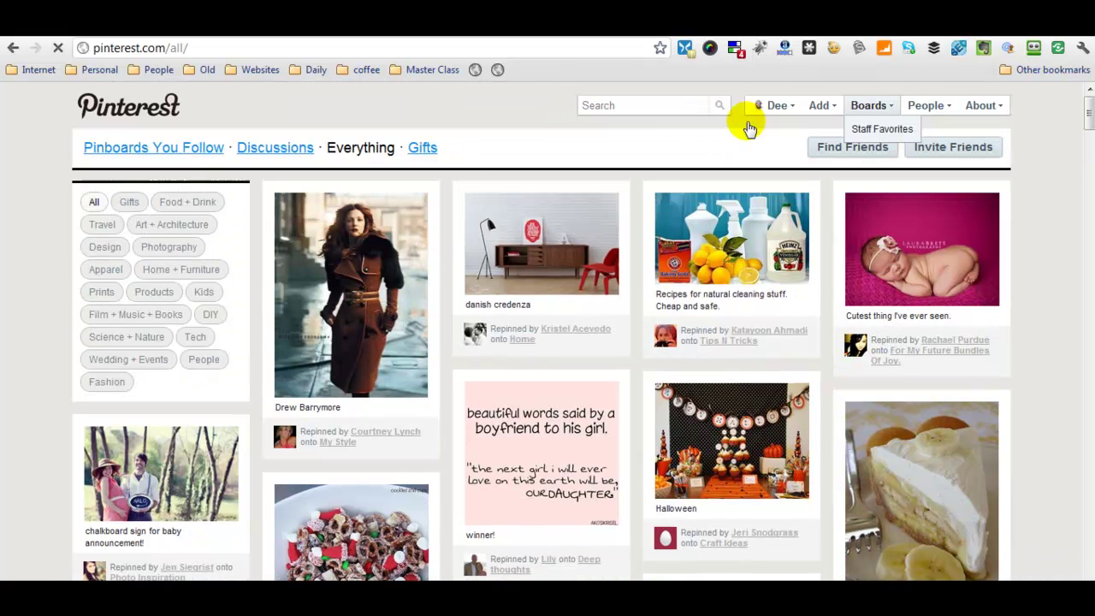